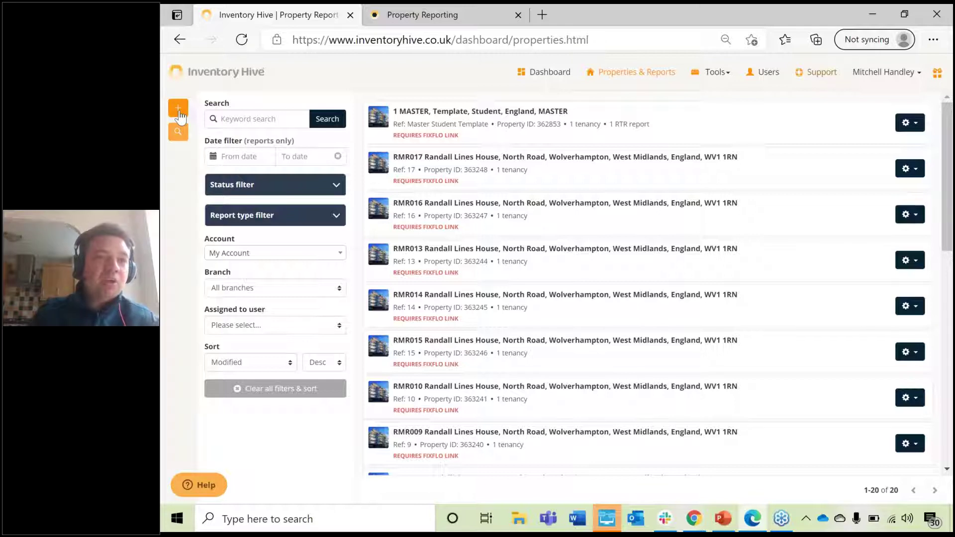
Step: Start adding a new property and enter 'Example' as Your Ref
click(178, 110)
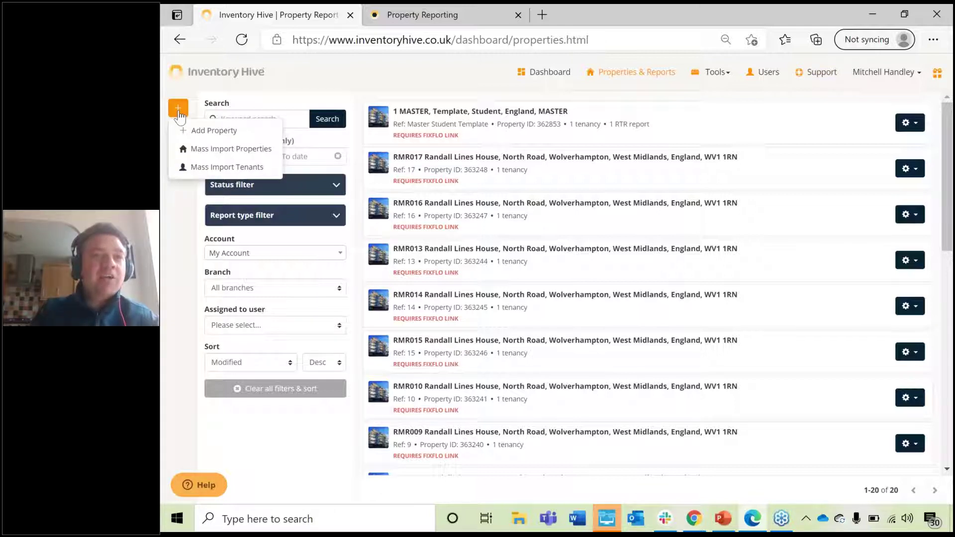
click(212, 131)
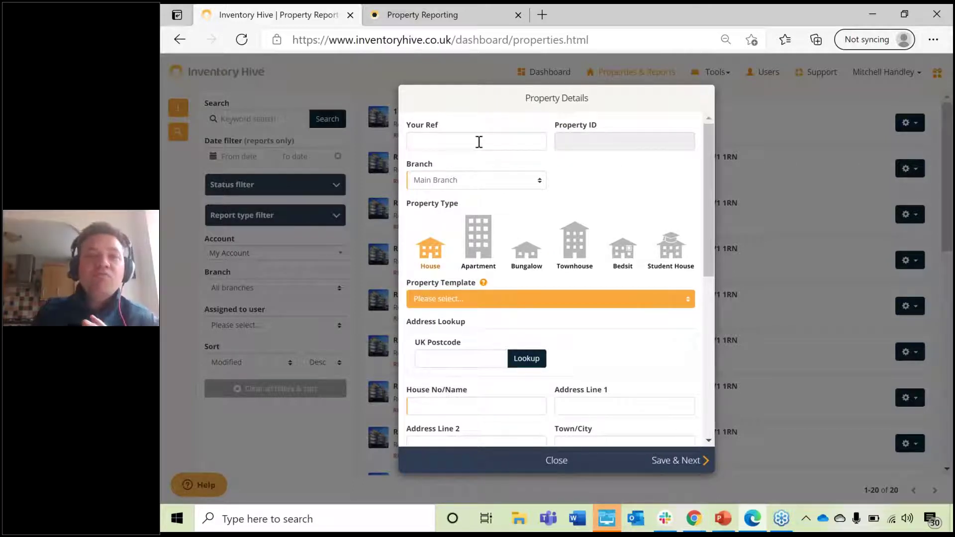
text(E)
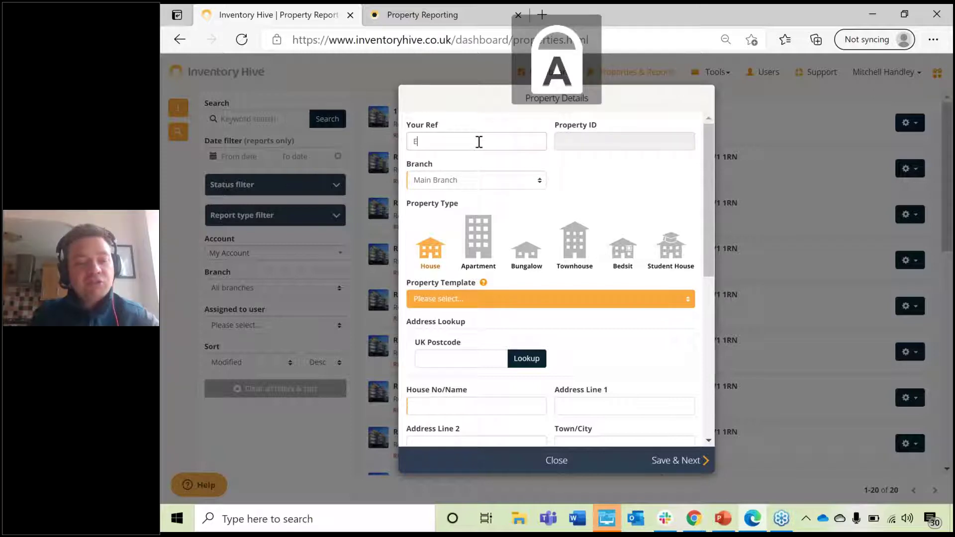
text(xample)
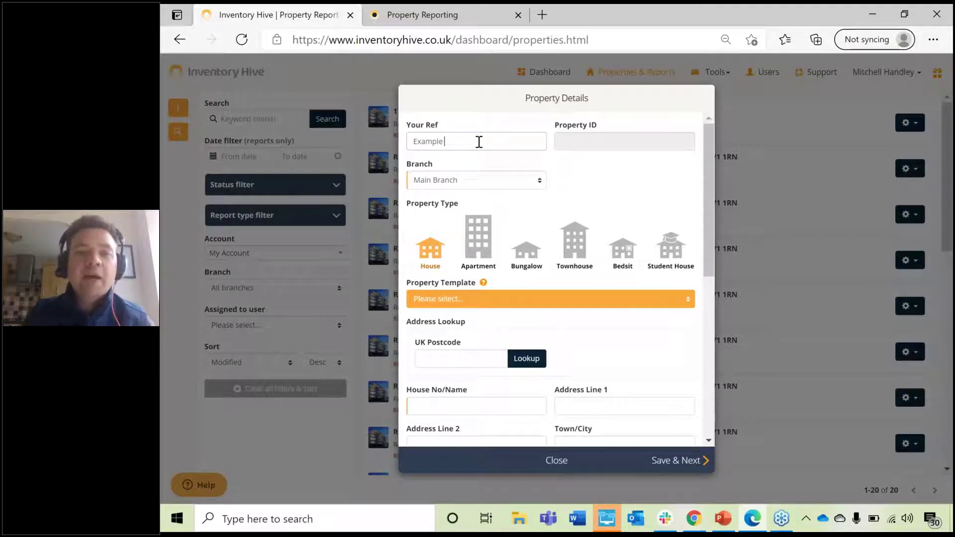
Step: Try the Bungalow, Townhouse and Bedsit property types, then settle on House
click(526, 254)
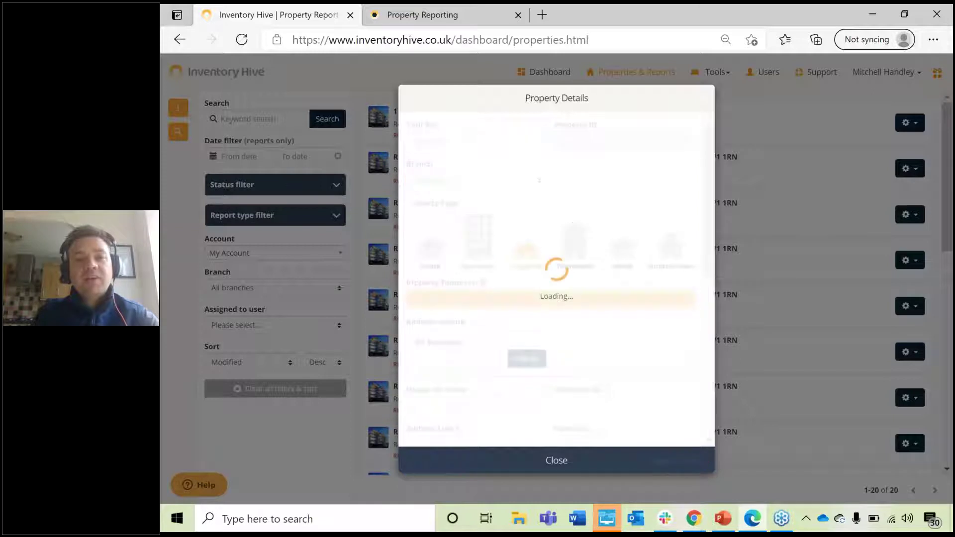
click(584, 262)
click(431, 259)
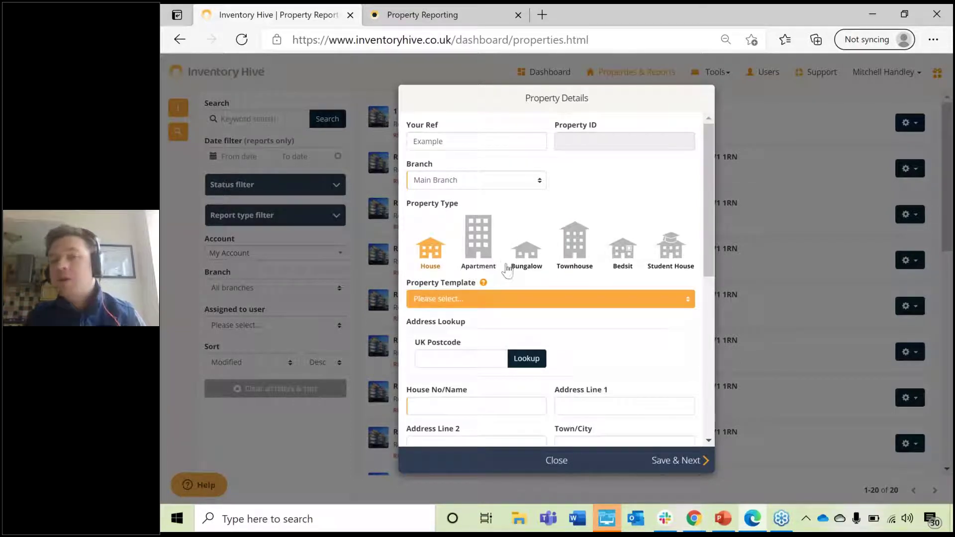
click(573, 256)
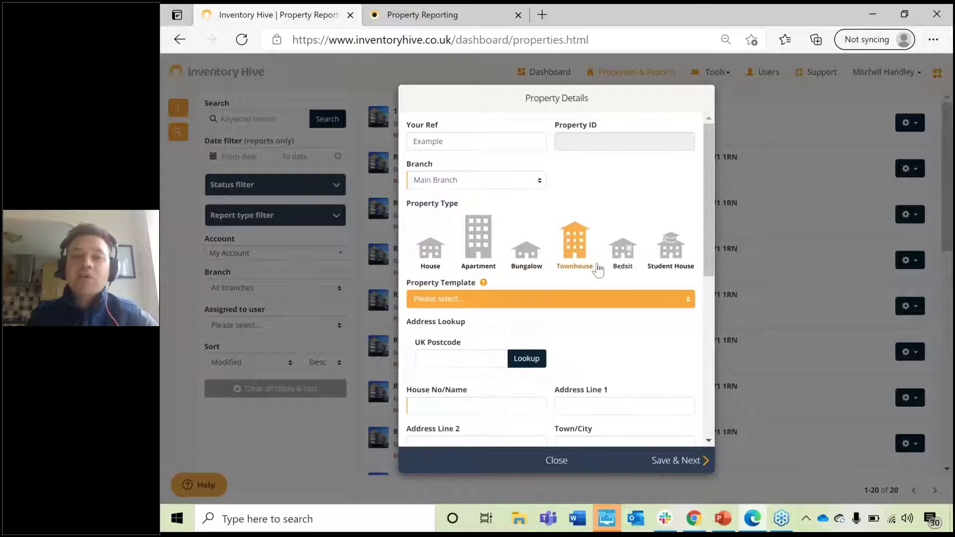
click(623, 256)
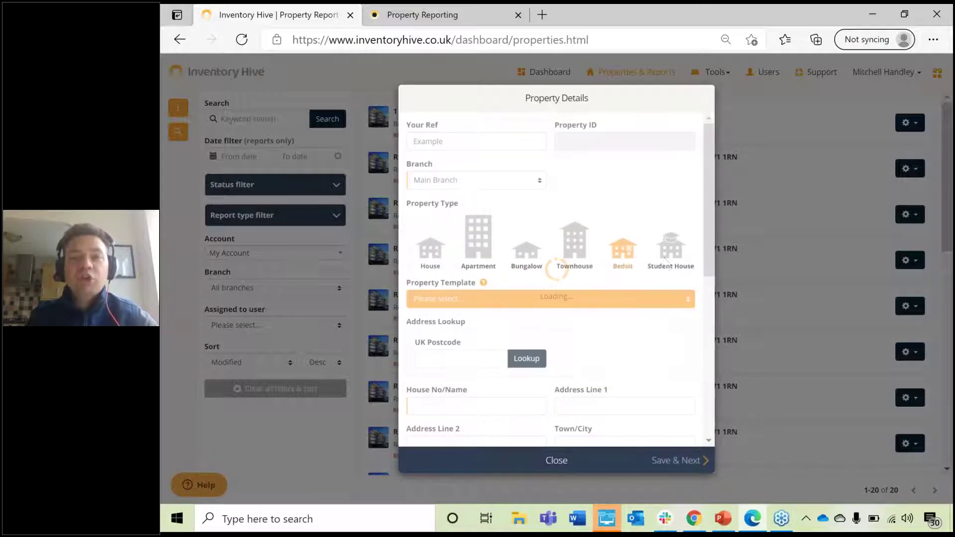
click(439, 261)
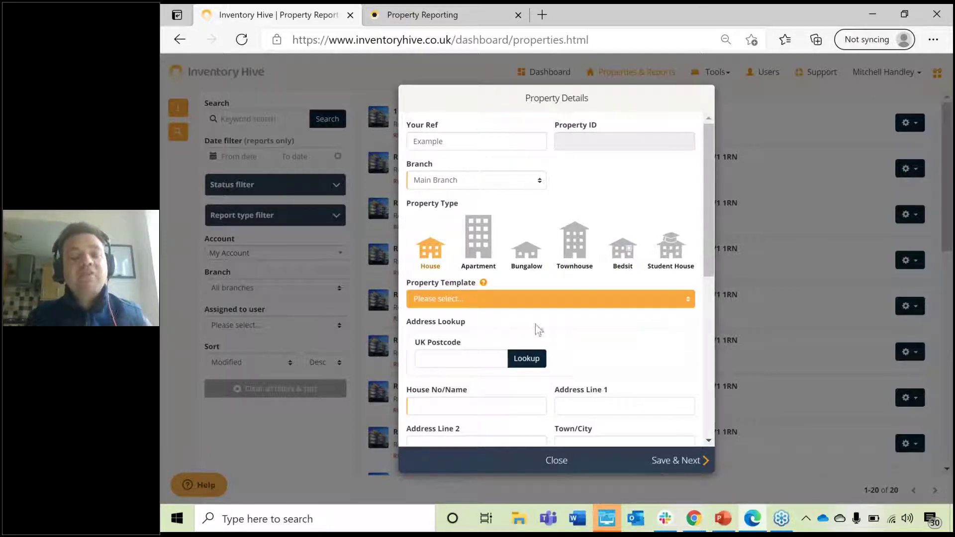
click(536, 298)
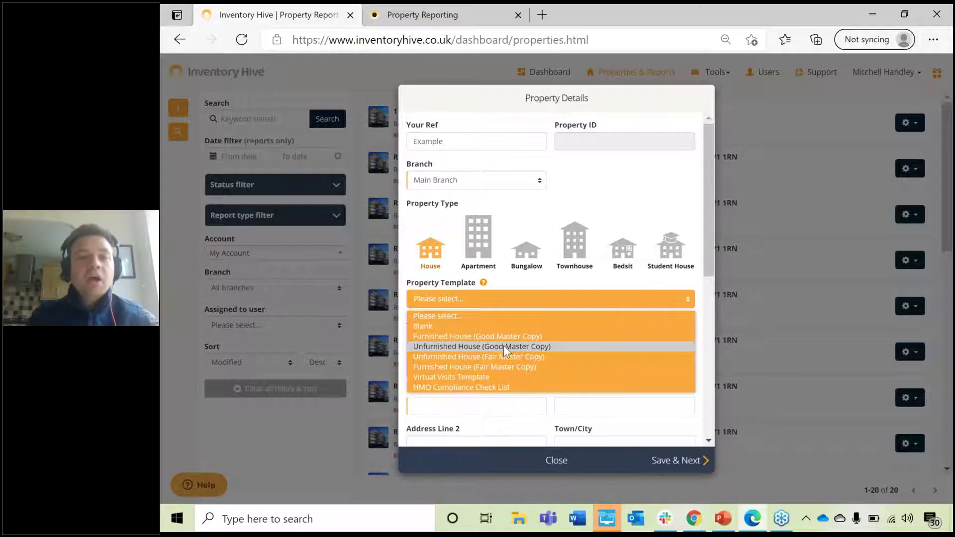
Step: Choose the Furnished House (Good Master Copy) property template
click(476, 336)
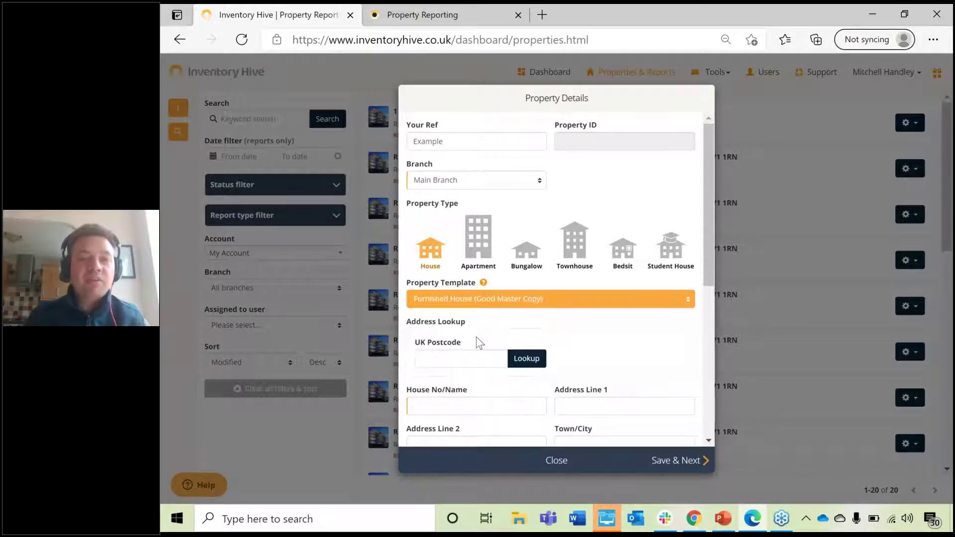
Step: Enter postcode DE1 4AD in UK Postcode and look it up
scroll(490, 320, down, 2)
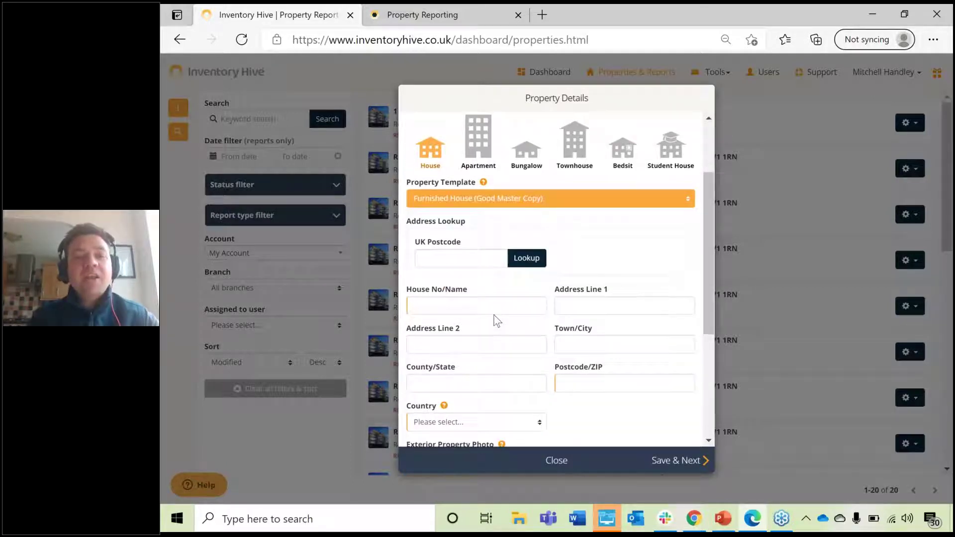
scroll(493, 308, down, 1)
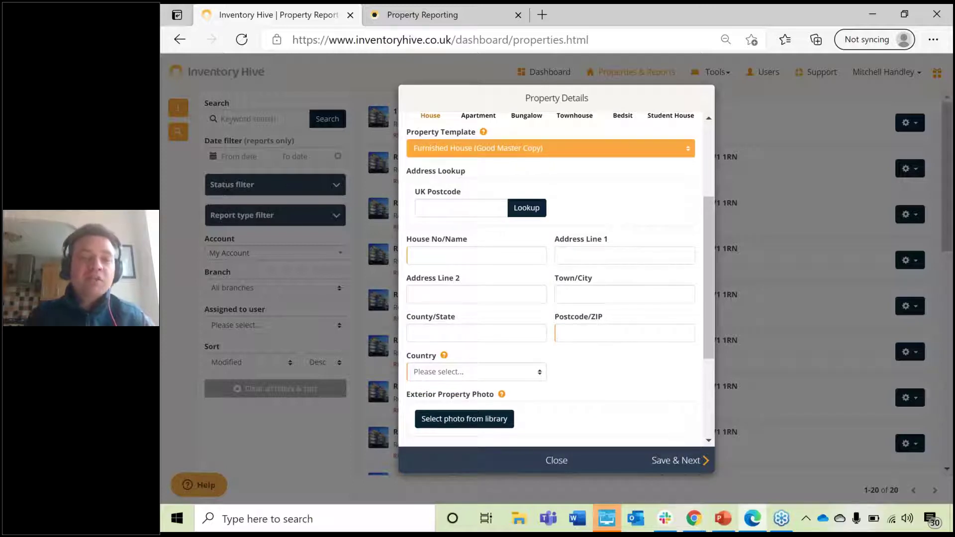
key(Caps_Lock)
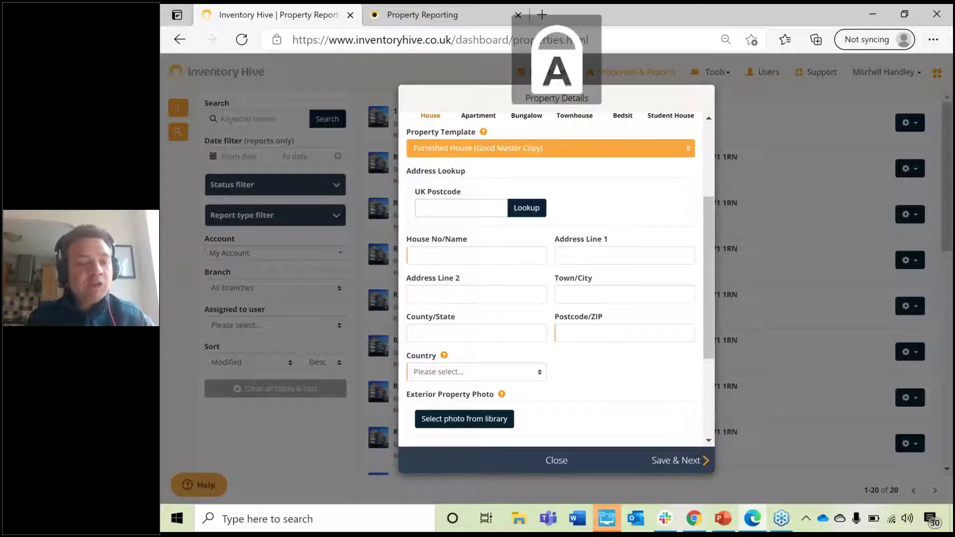
text(DE1 )
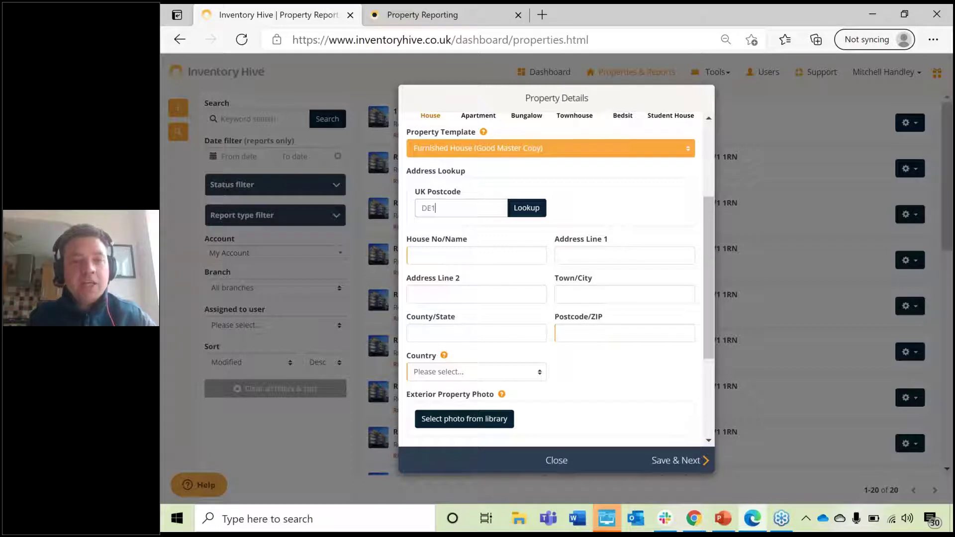
text(4AD)
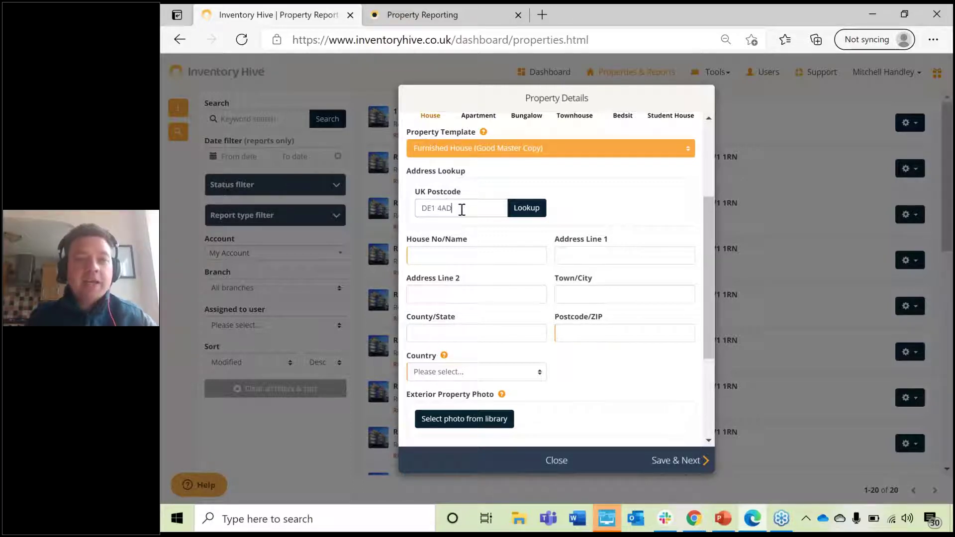
click(536, 213)
click(488, 210)
key(BackSpace)
key(BackSpace)
key(BackSpace)
key(BackSpace)
key(BackSpace)
text(23 6GU)
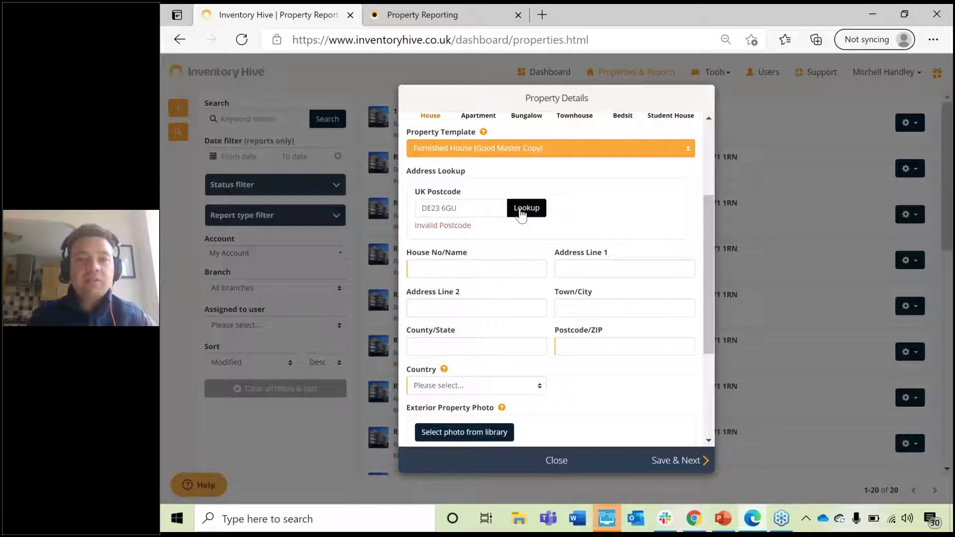
click(521, 210)
click(634, 205)
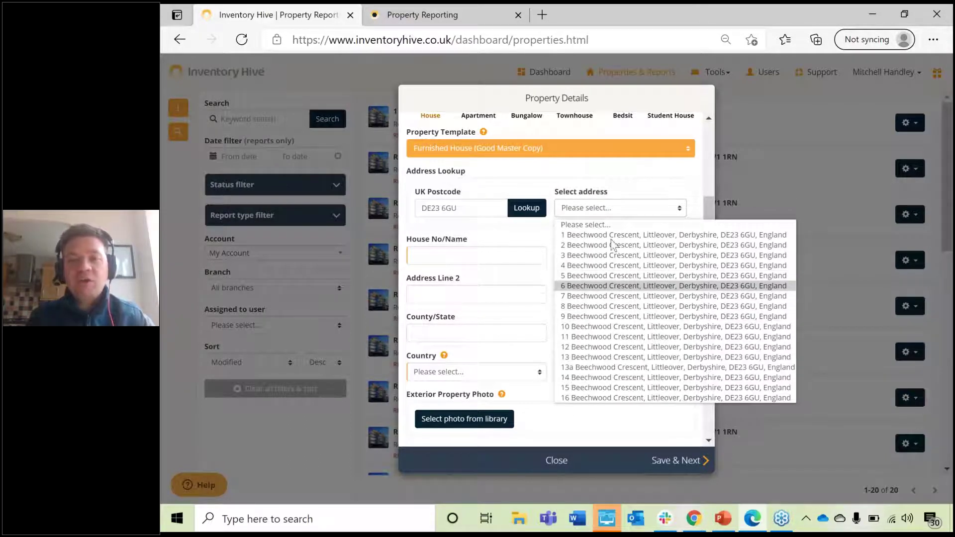
click(568, 196)
Step: Clear the looked-up postcode, enter house number 1 and first address line EXAMPLE
drag(478, 209, 295, 205)
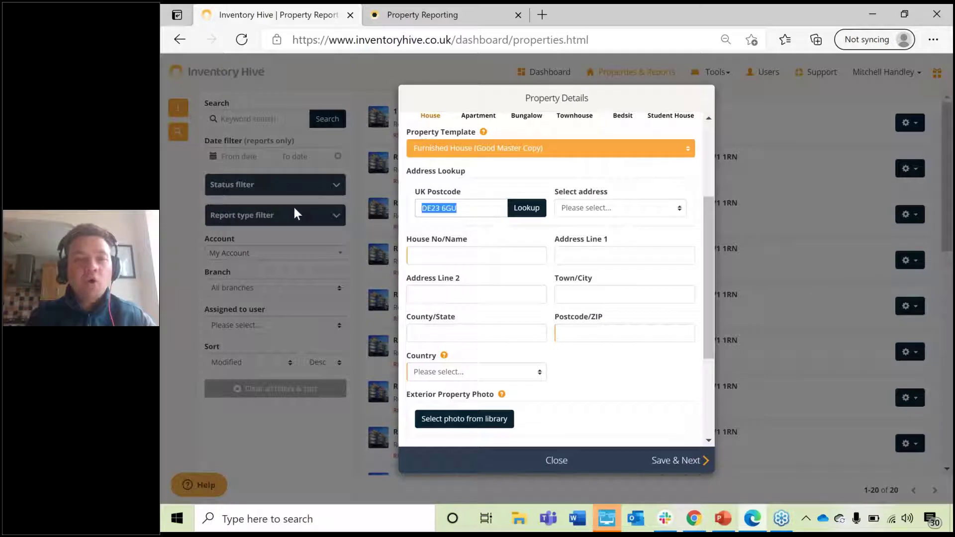
key(BackSpace)
click(439, 257)
text(1)
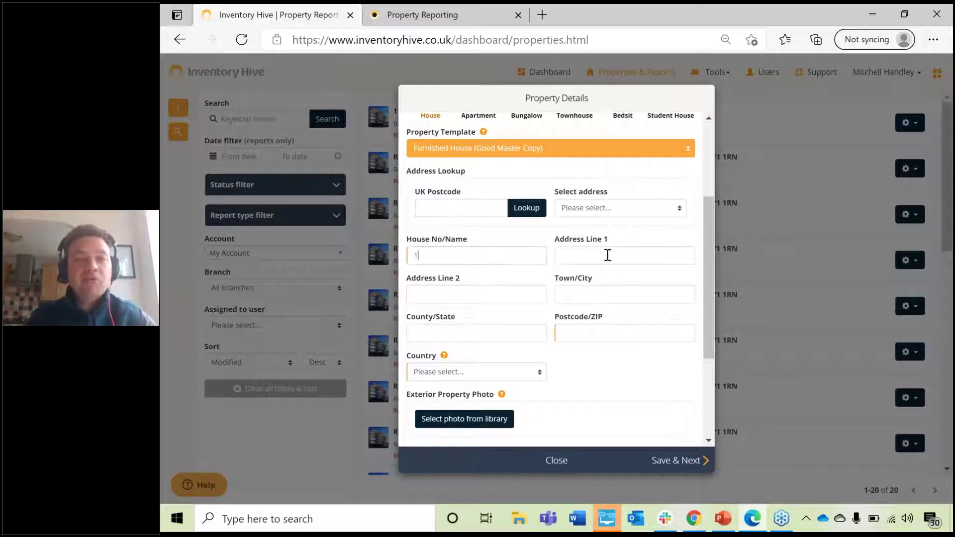
click(607, 255)
key(Caps_Lock)
text(ex)
key(BackSpace)
key(BackSpace)
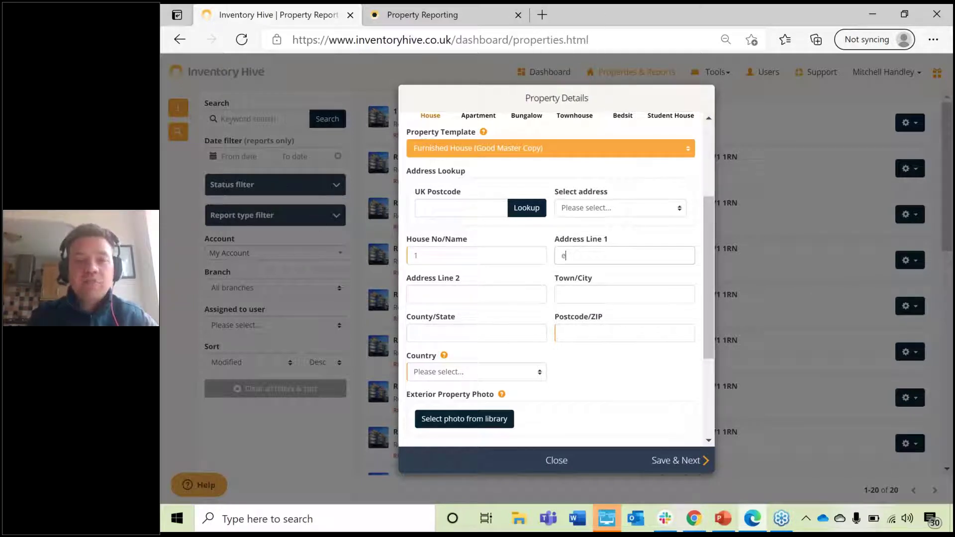
key(Caps_Lock)
text(Exam)
key(Caps_Lock)
text(xeter)
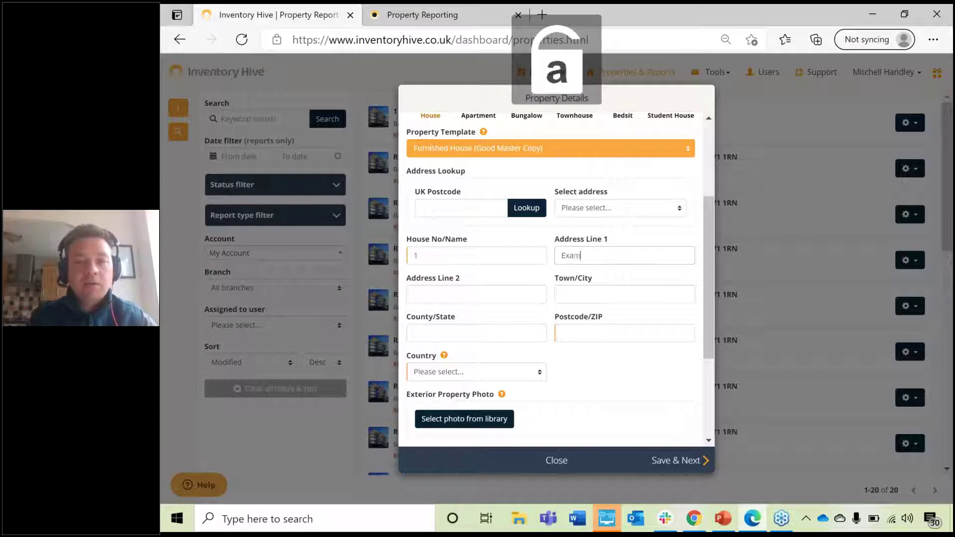
key(BackSpace)
key(BackSpace)
key(BackSpace)
key(BackSpace)
key(BackSpace)
key(Caps_Lock)
text(XAMPLE)
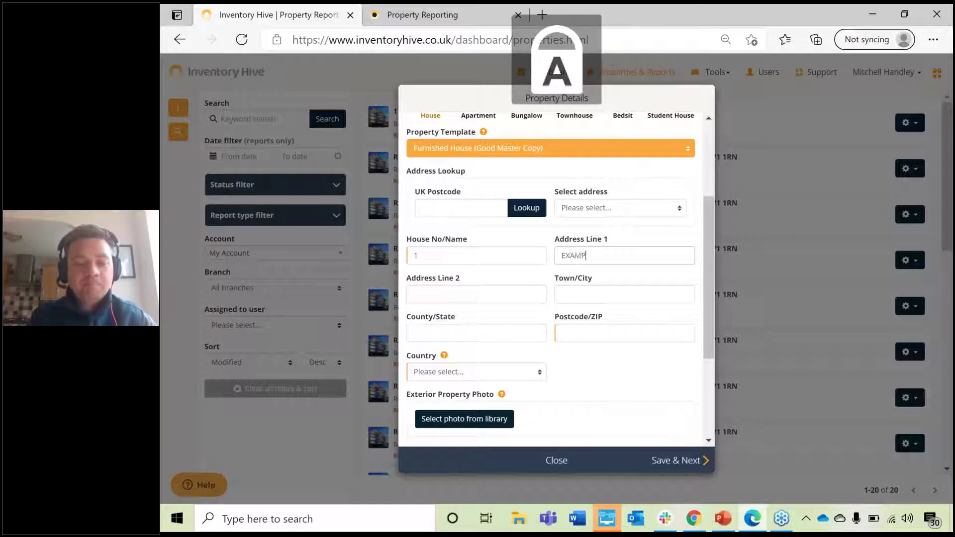
Step: Fill in EXAMPLE STREET, EXAMPLE CITY, county EXAMPLESHIRE and postcode EX11MP
key(Tab)
text(EXAMPLE STREE)
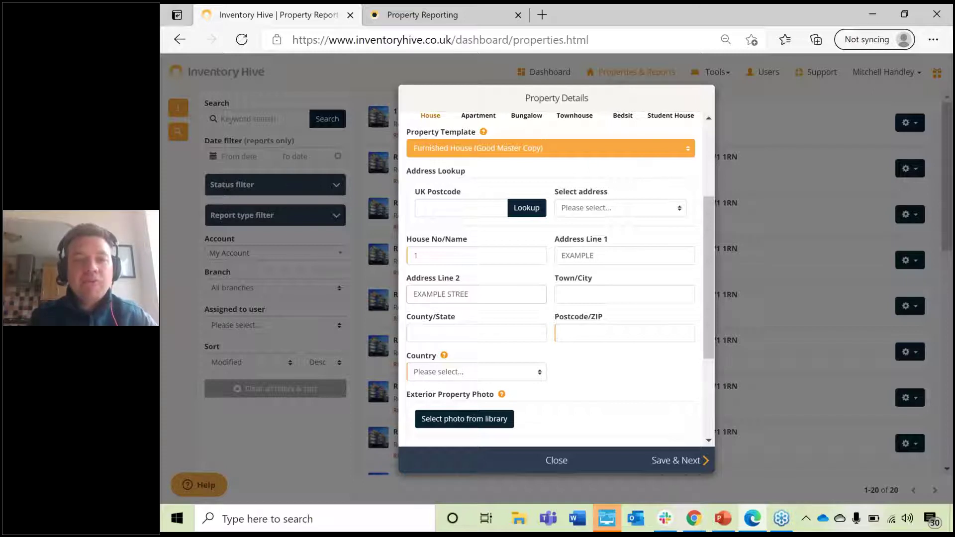
text(YTEXAMPLE)
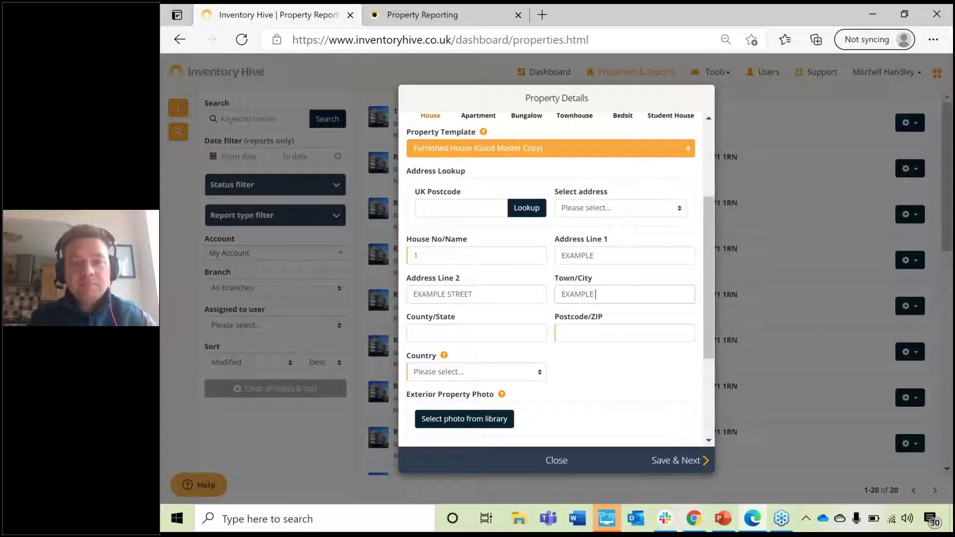
text( CITY)
key(Tab)
text(EX)
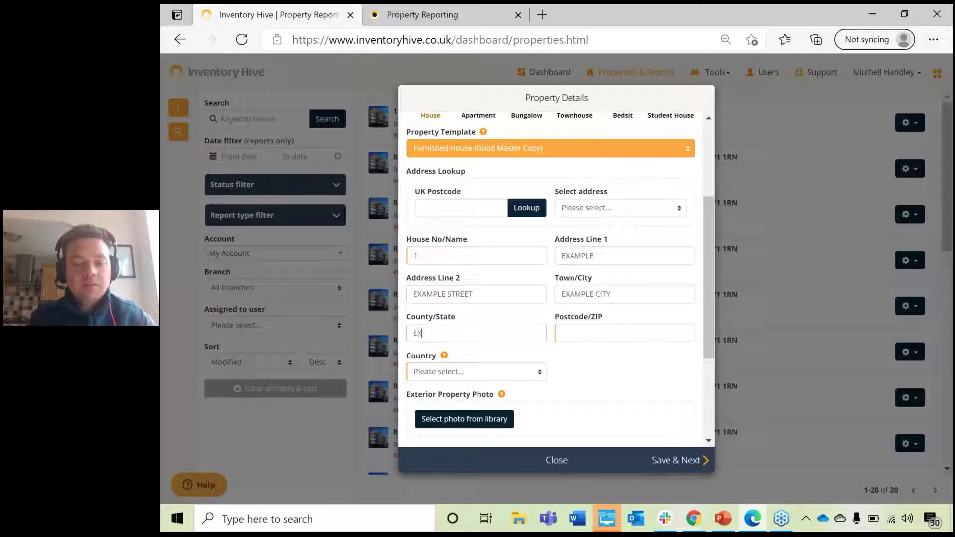
text(AMPLESHIRE)
key(Tab)
text(EX)
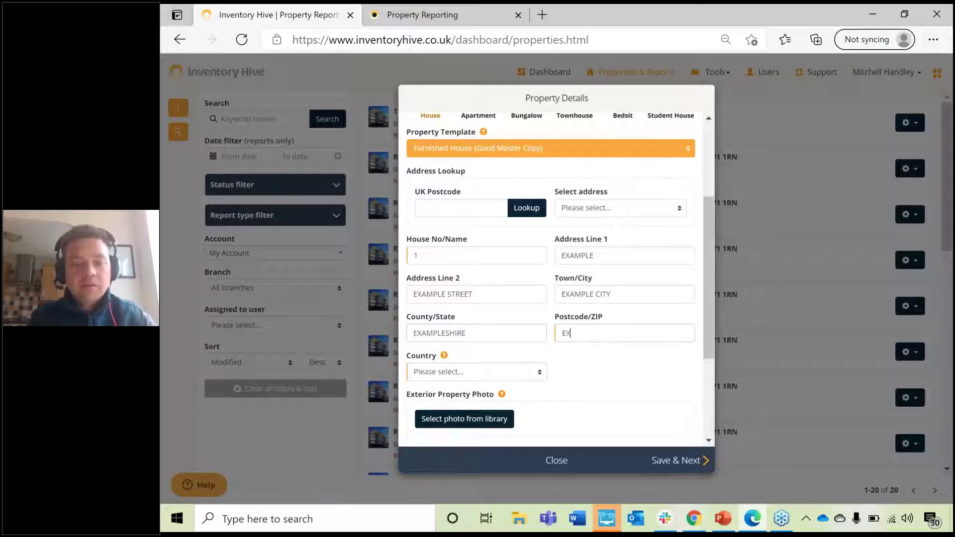
text(11MP)
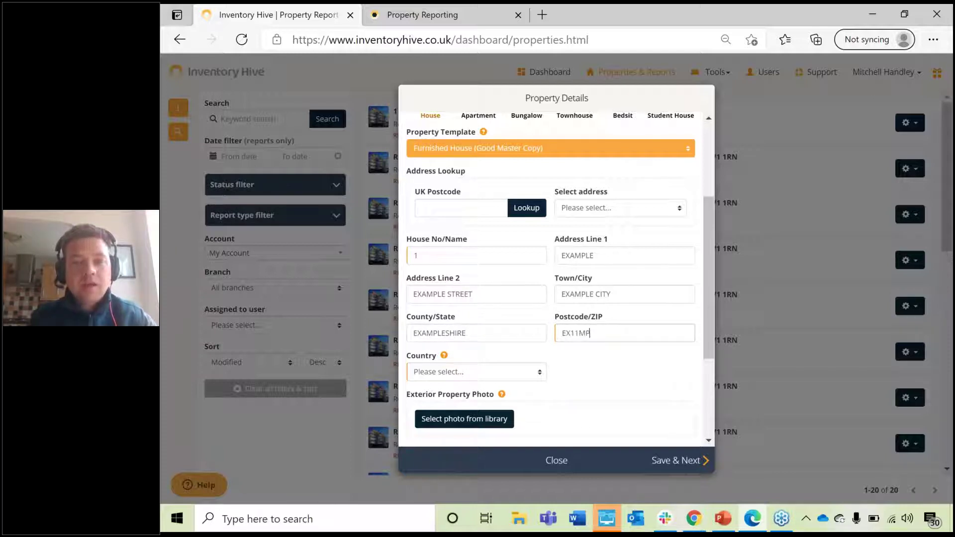
Step: Set the property's country to England
click(515, 376)
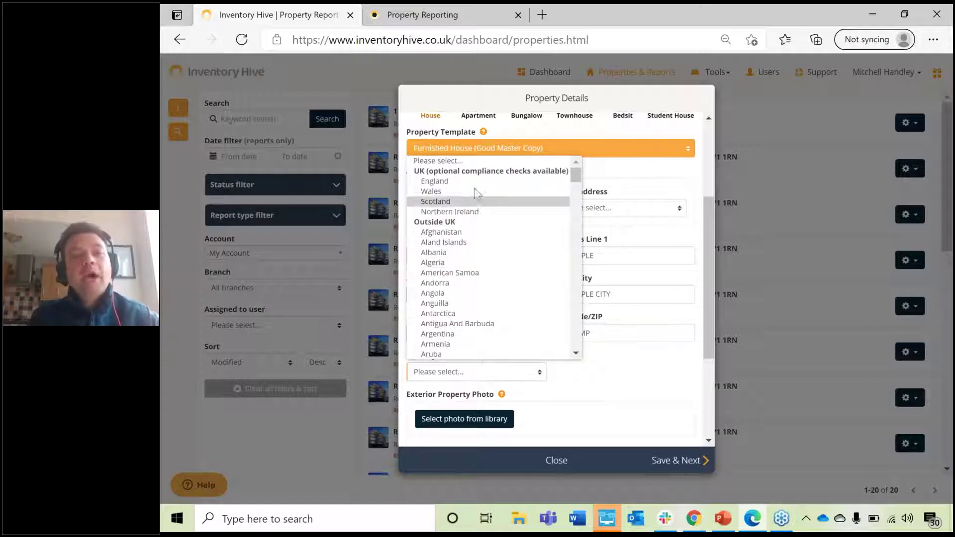
click(465, 181)
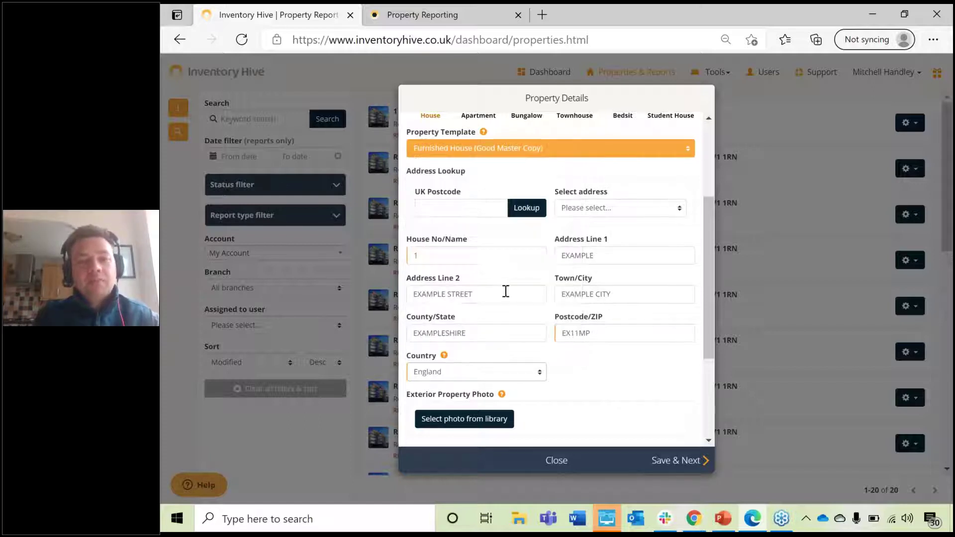
scroll(504, 290, down, 3)
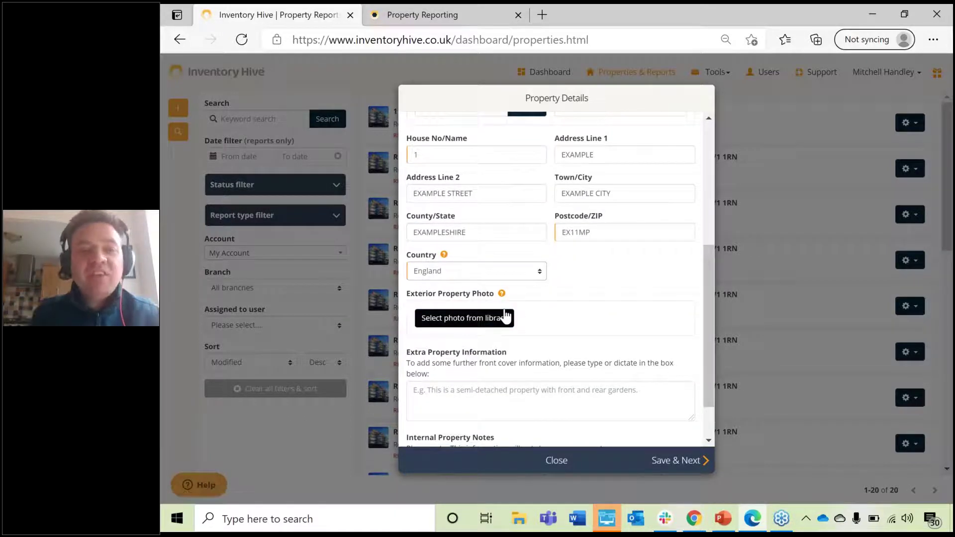
Step: Attach the semi-detached house picture from OneDrive's General House Pictures folder as the exterior photo
click(482, 322)
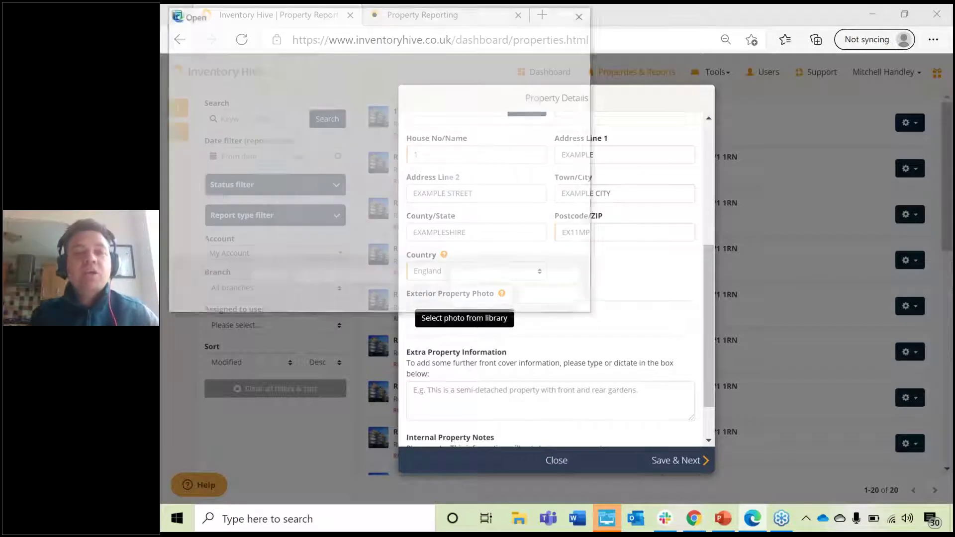
scroll(239, 199, down, 1)
click(226, 209)
double_click(327, 102)
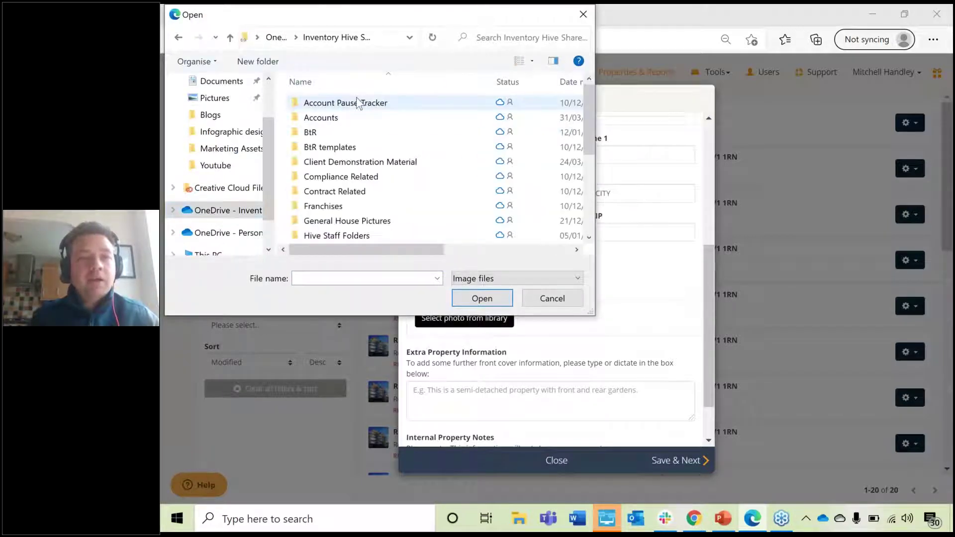
double_click(382, 221)
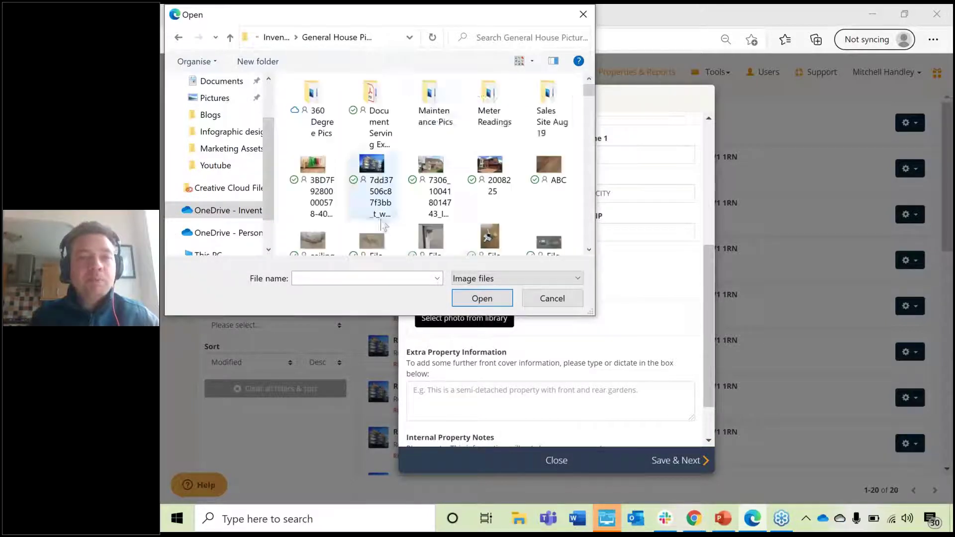
double_click(430, 167)
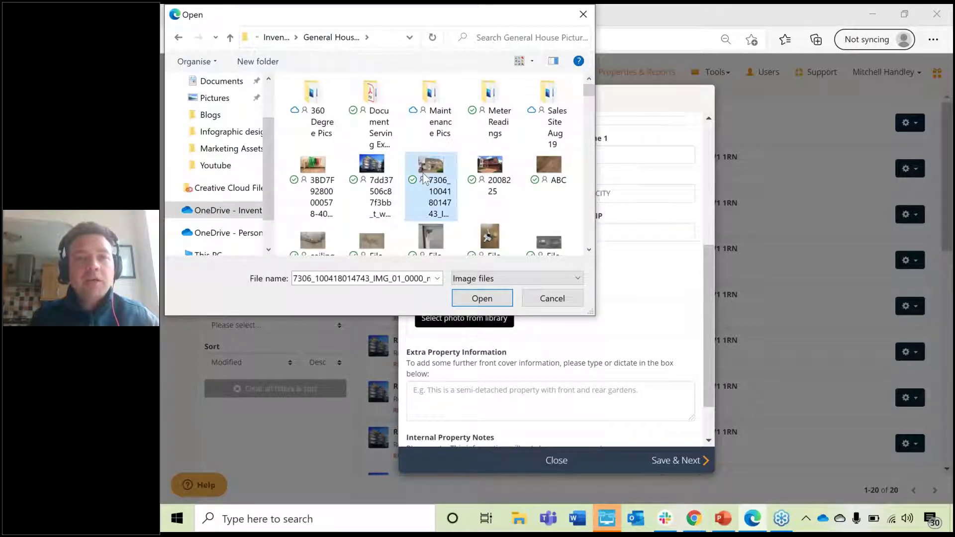
scroll(535, 256, down, 3)
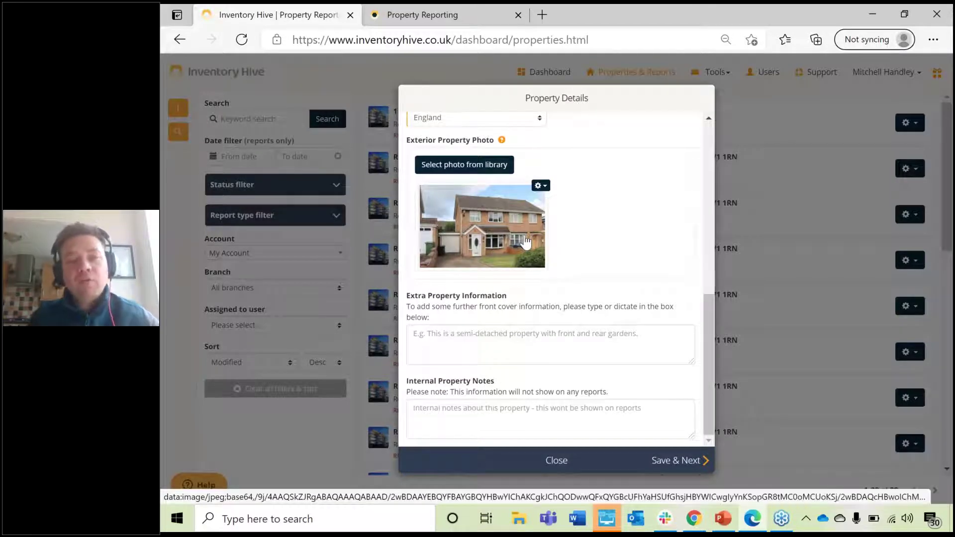
Step: Enter 'Semi-detached' as the extra property information
click(524, 335)
key(Caps_Lock)
text(s)
key(Caps_Lock)
text(SS)
key(BackSpace)
text(S)
key(BackSpace)
key(BackSpace)
key(BackSpace)
text(S)
key(Caps_Lock)
text(emi)
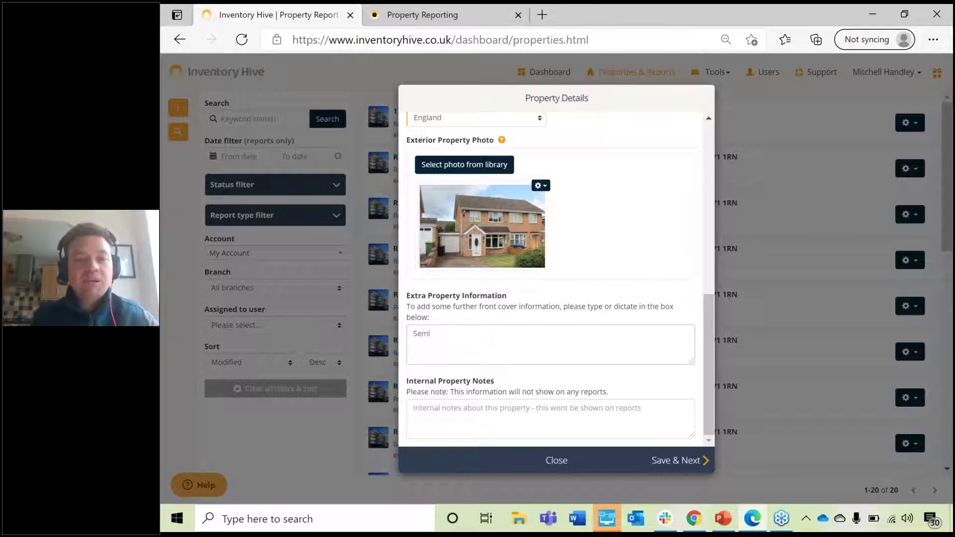
text(-de)
key(BackSpace)
key(BackSpace)
key(BackSpace)
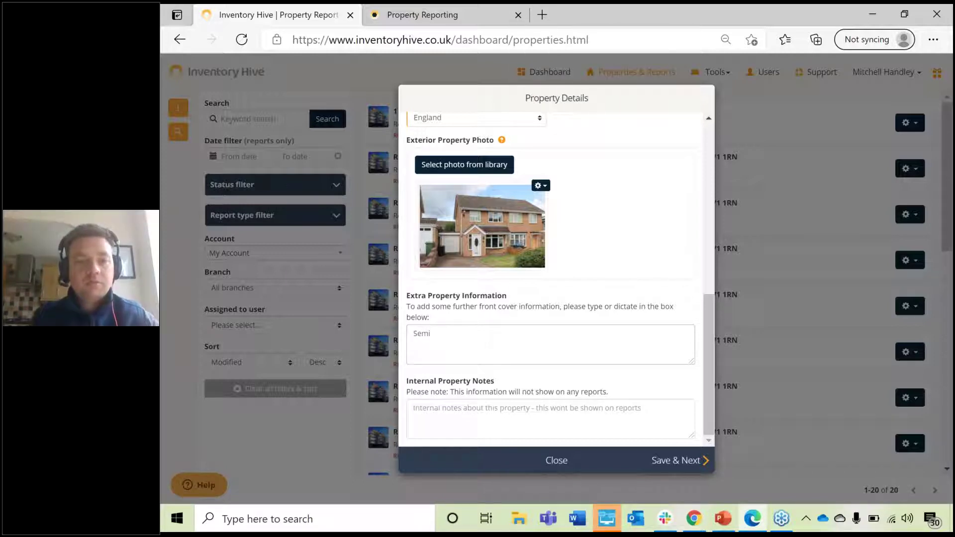
text(-detached)
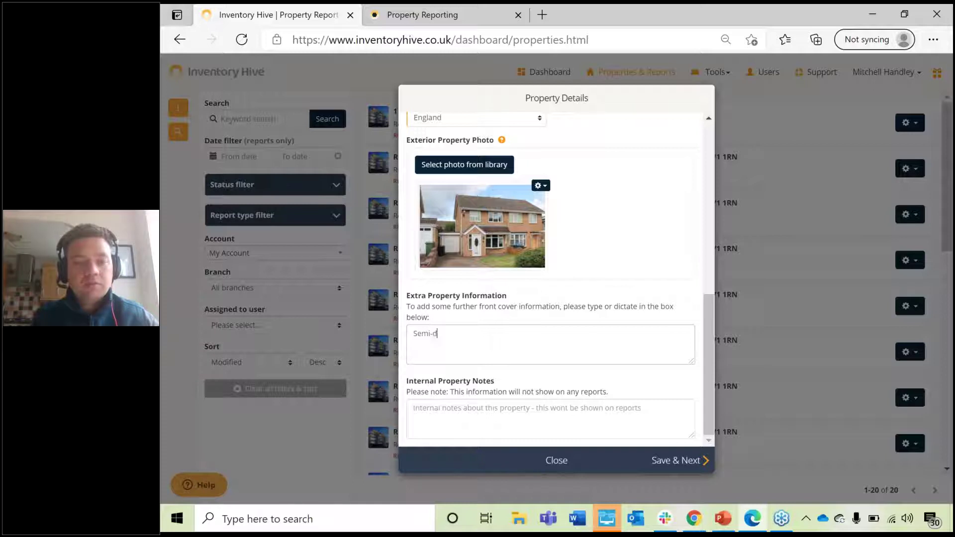
Step: Add the internal property note 'Professinally cleaned in June 2020'
click(455, 405)
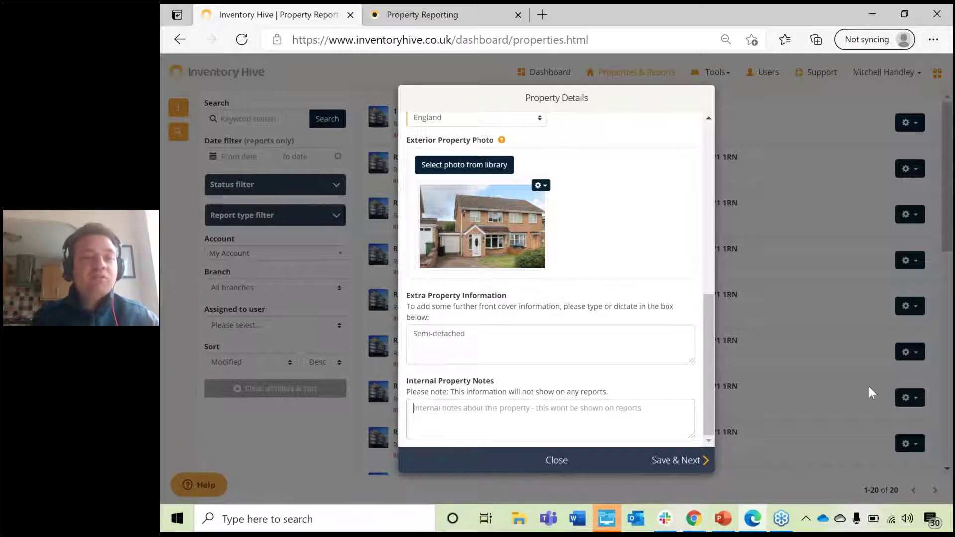
text(Professi)
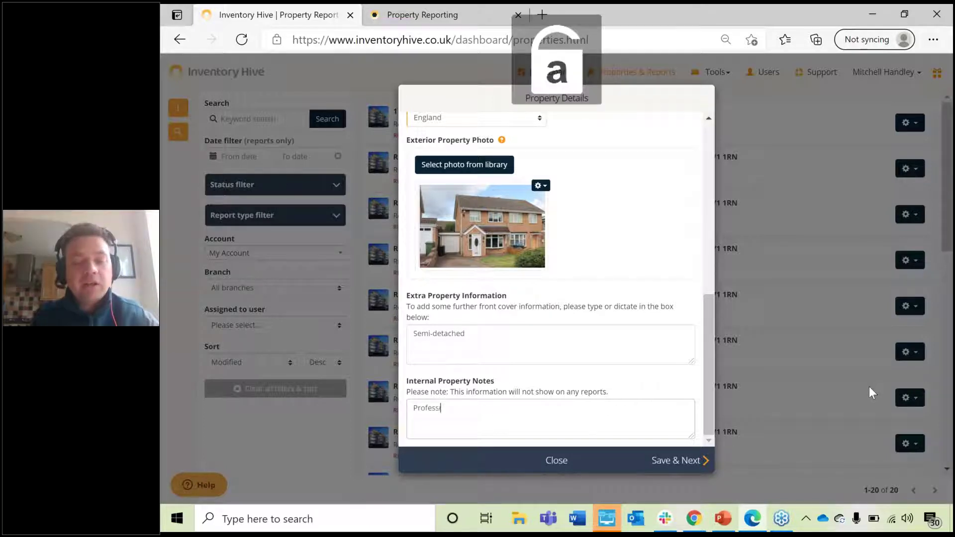
text(nally c)
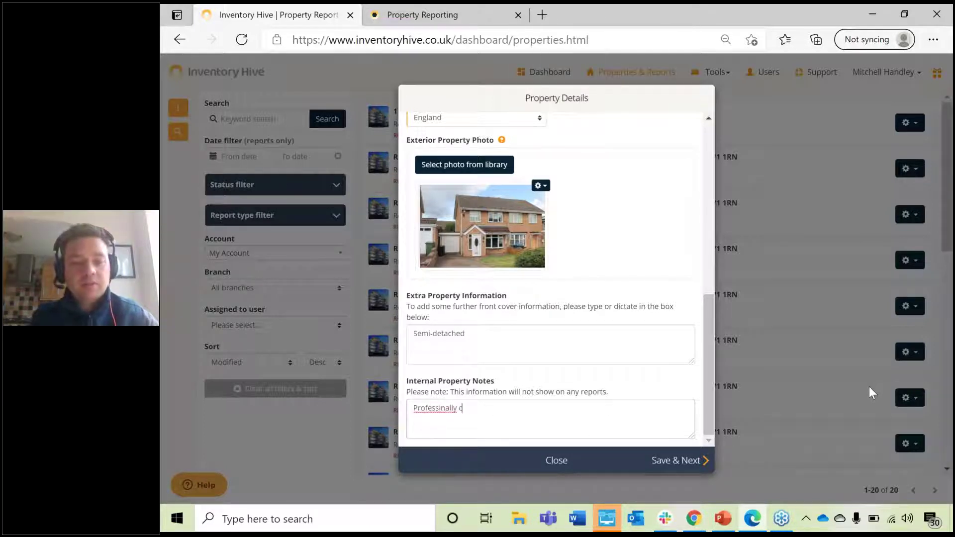
text(leaned in)
key(Caps_Lock)
text(J)
key(Caps_Lock)
text(une 202)
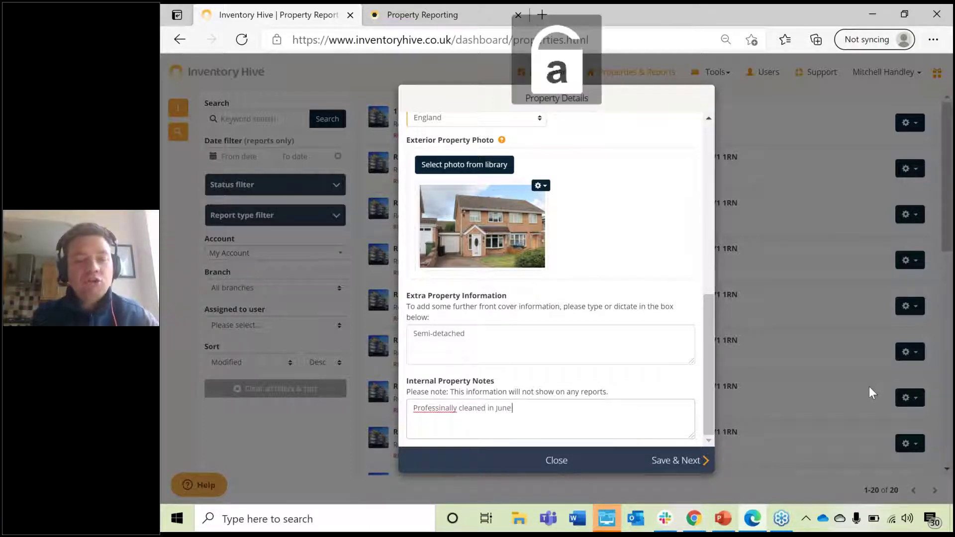
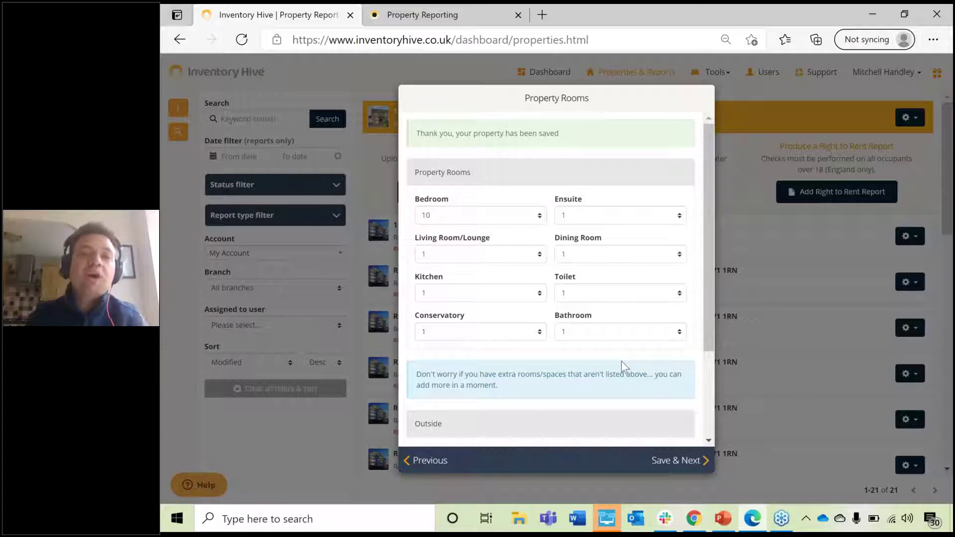
Step: Set the Bedroom count to 2 and Conservatory to None
click(471, 217)
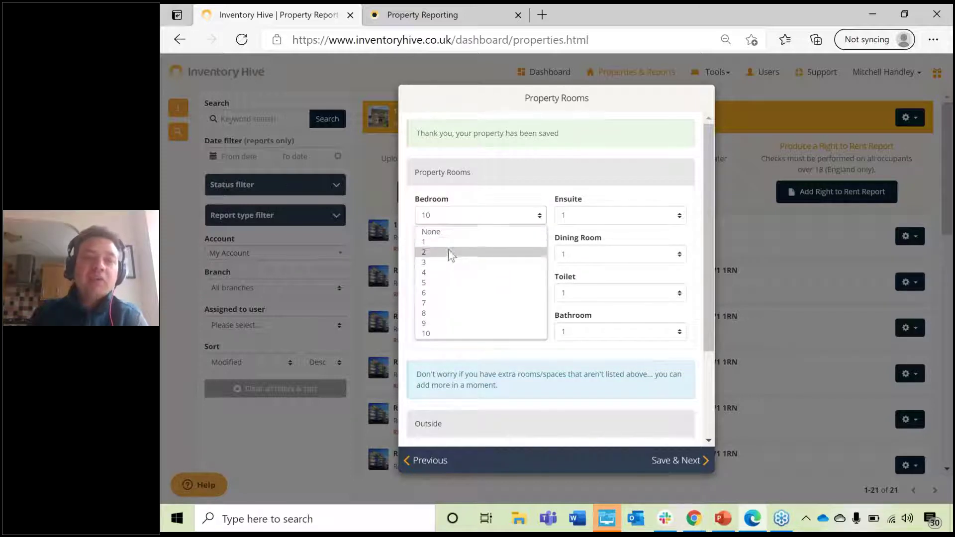
click(447, 251)
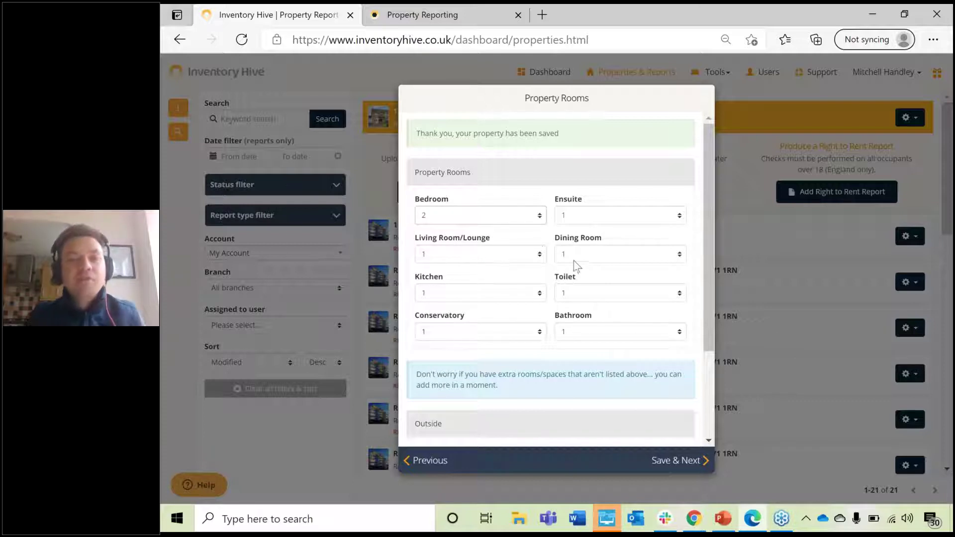
click(491, 336)
click(486, 348)
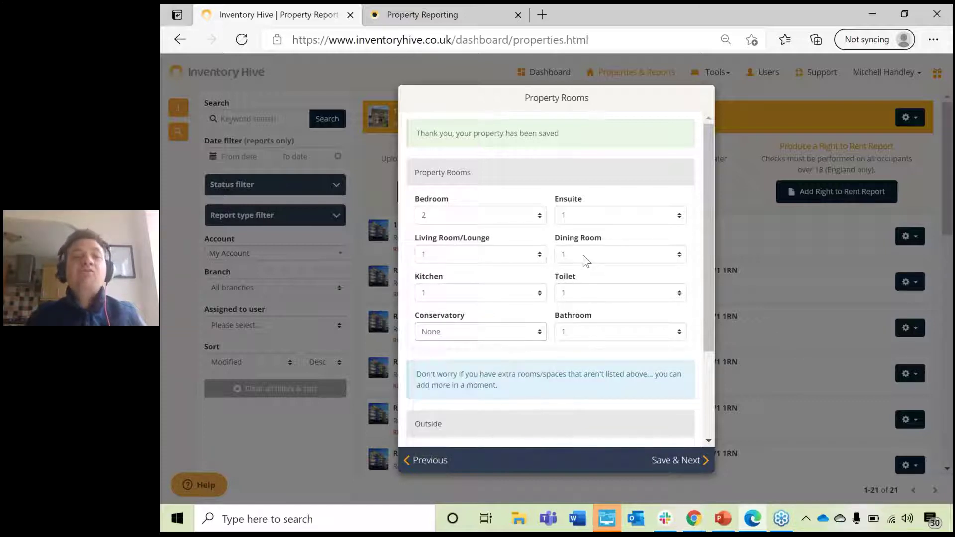
scroll(585, 259, down, 2)
scroll(522, 246, up, 2)
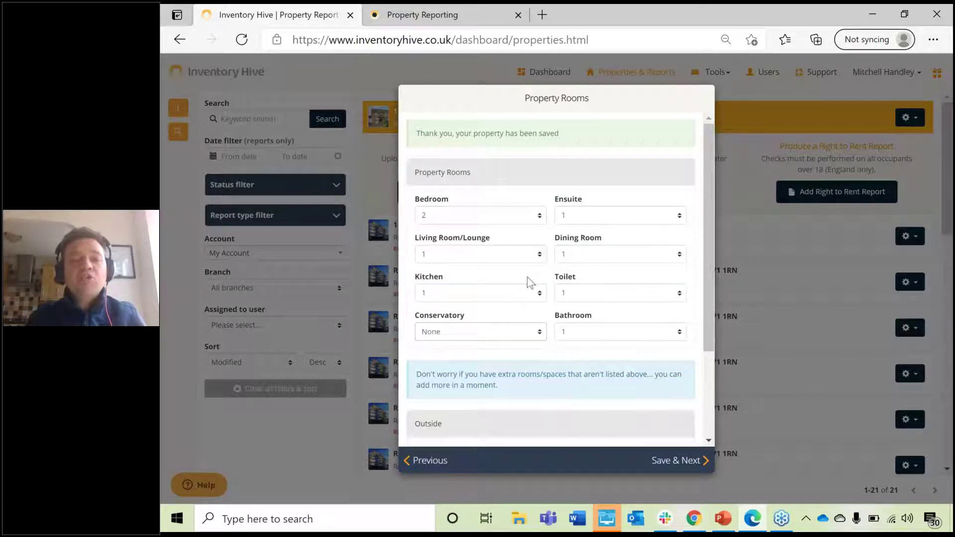
scroll(527, 277, down, 3)
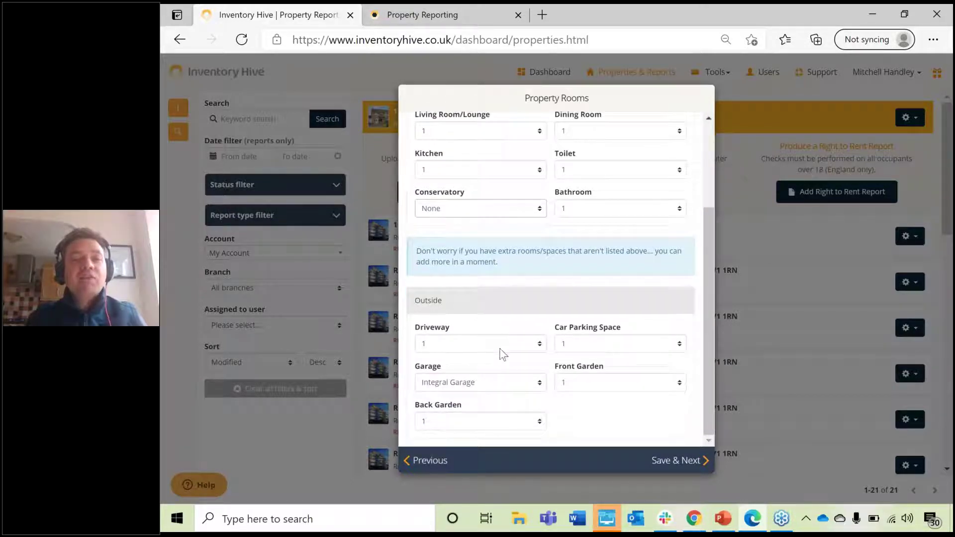
Step: Keep Driveway and Car Parking Space at 1 and save the room counts
click(488, 342)
click(489, 343)
click(575, 351)
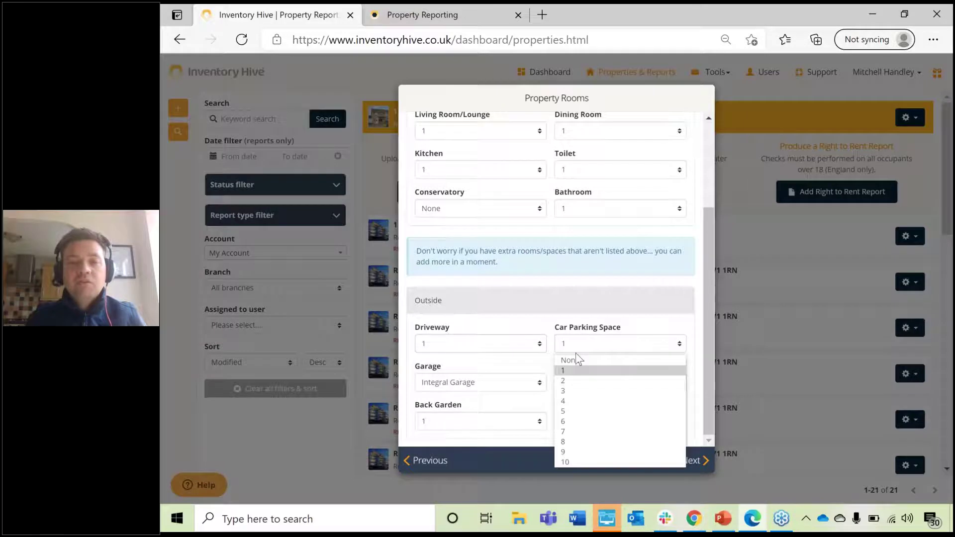
click(574, 380)
click(572, 351)
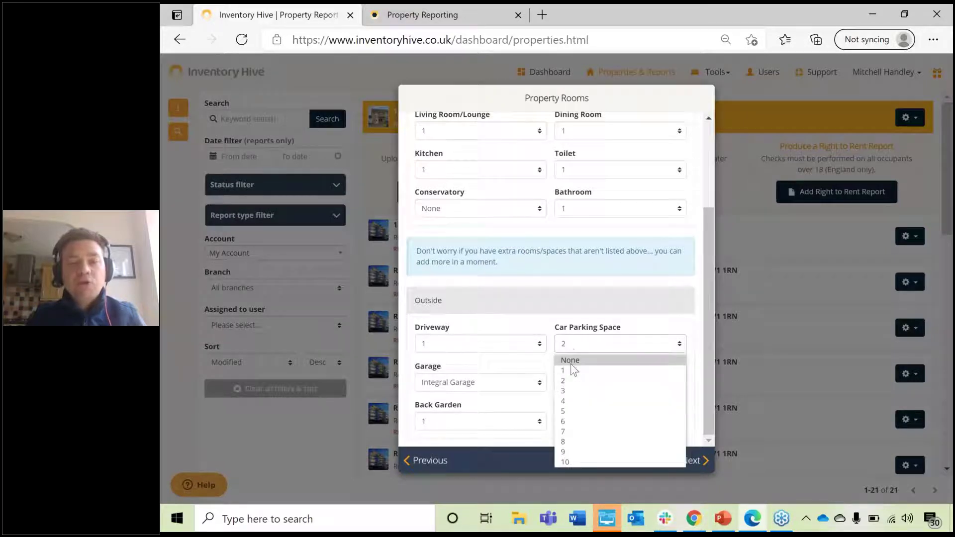
click(570, 370)
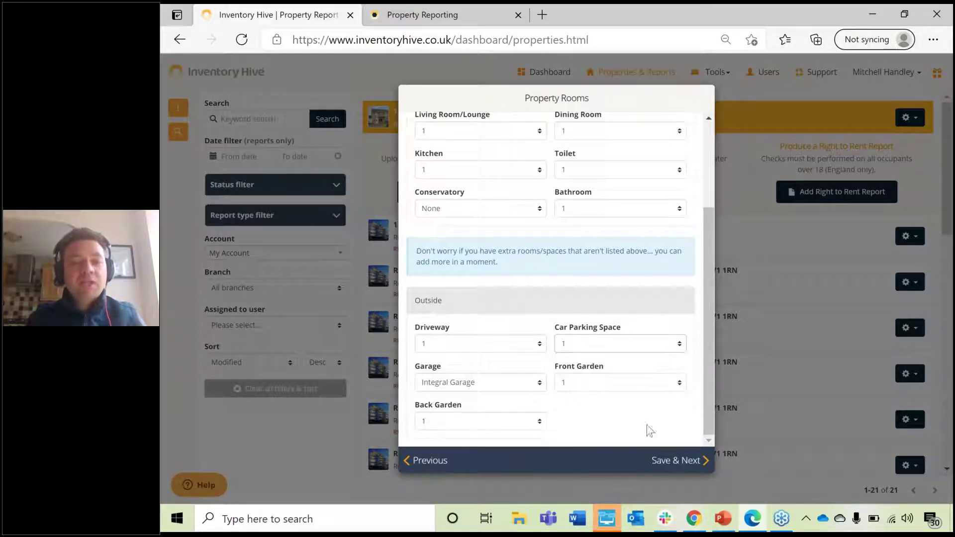
click(678, 463)
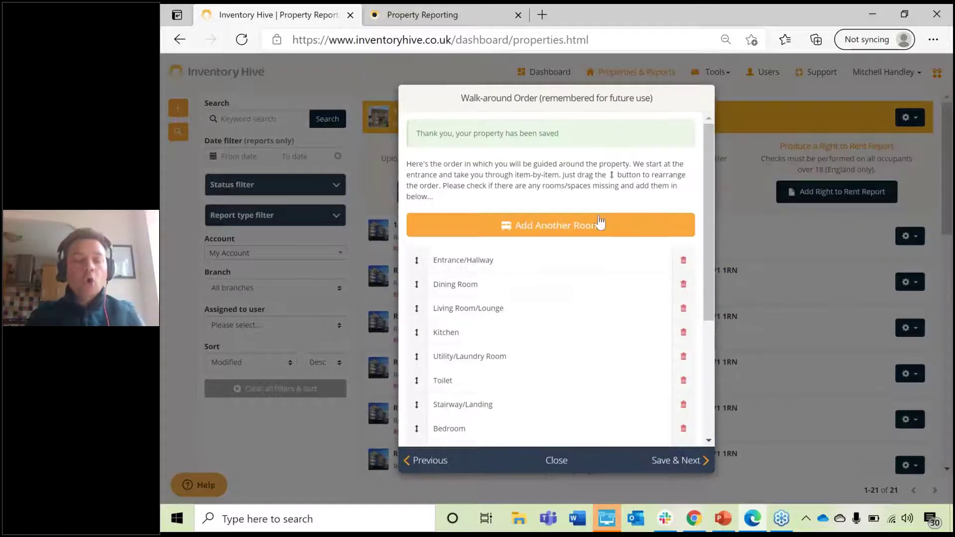
Step: Delete Car Parking Space from the walk-around order and begin adding another room
scroll(600, 223, down, 4)
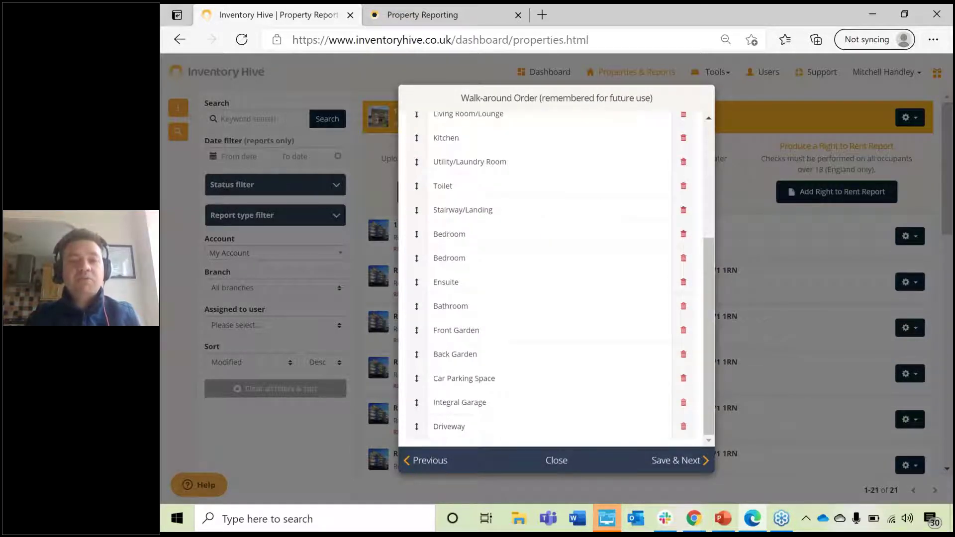
scroll(551, 273, up, 4)
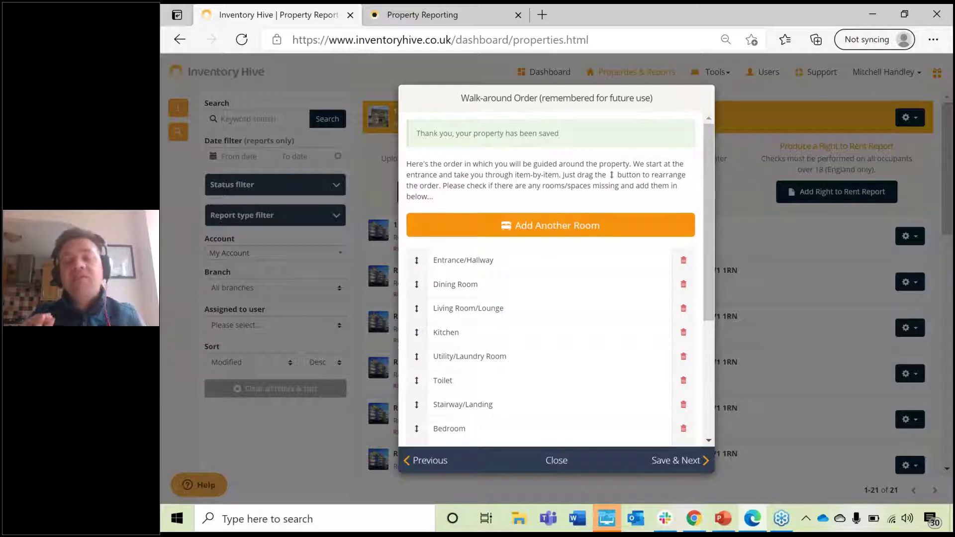
scroll(607, 303, down, 3)
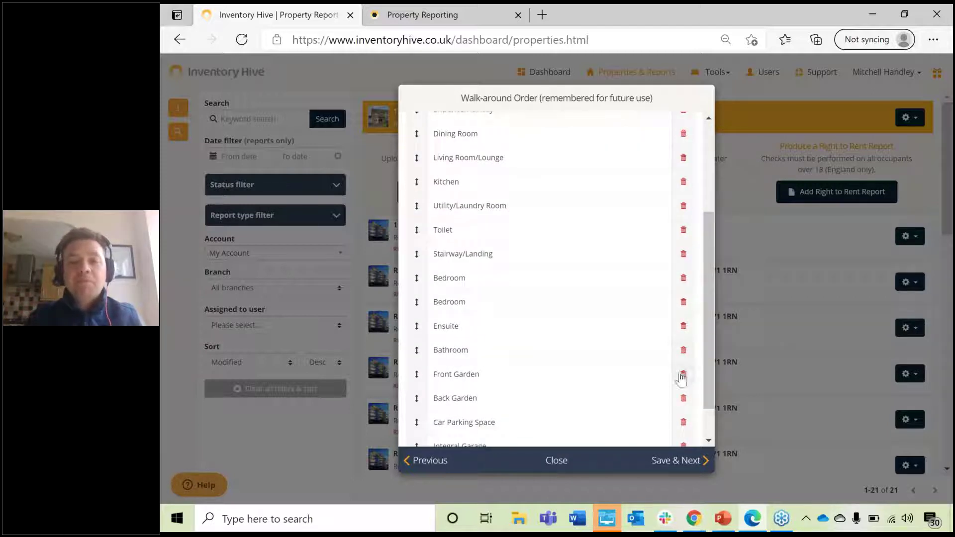
scroll(636, 350, down, 2)
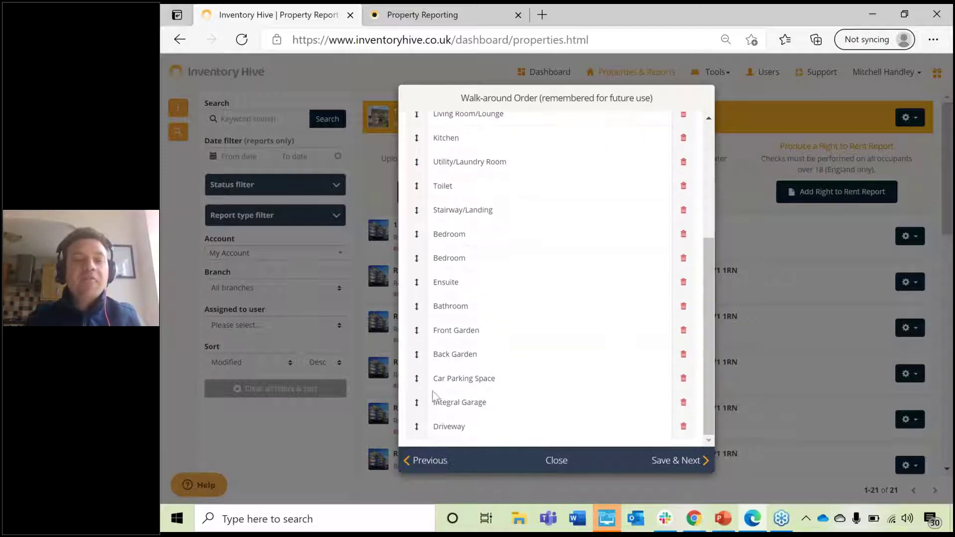
click(682, 380)
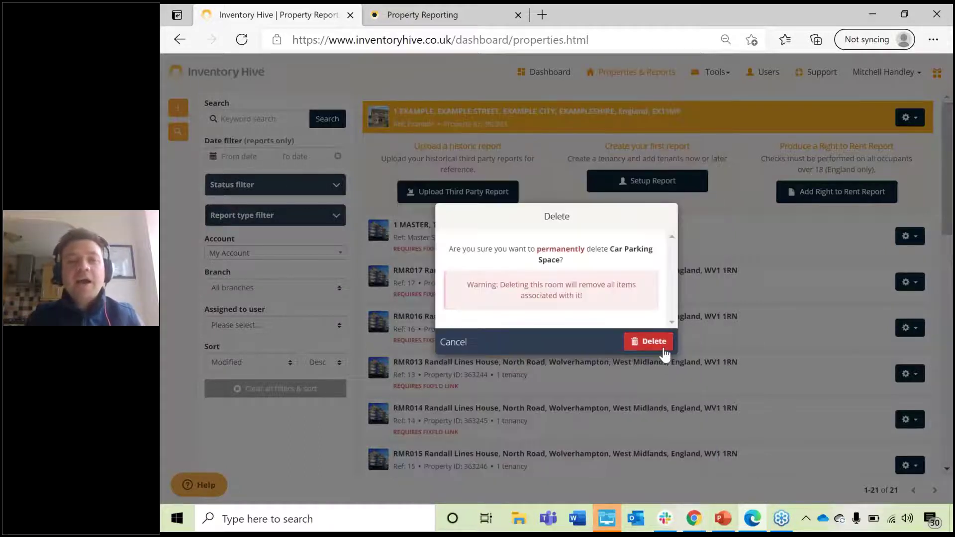
click(665, 346)
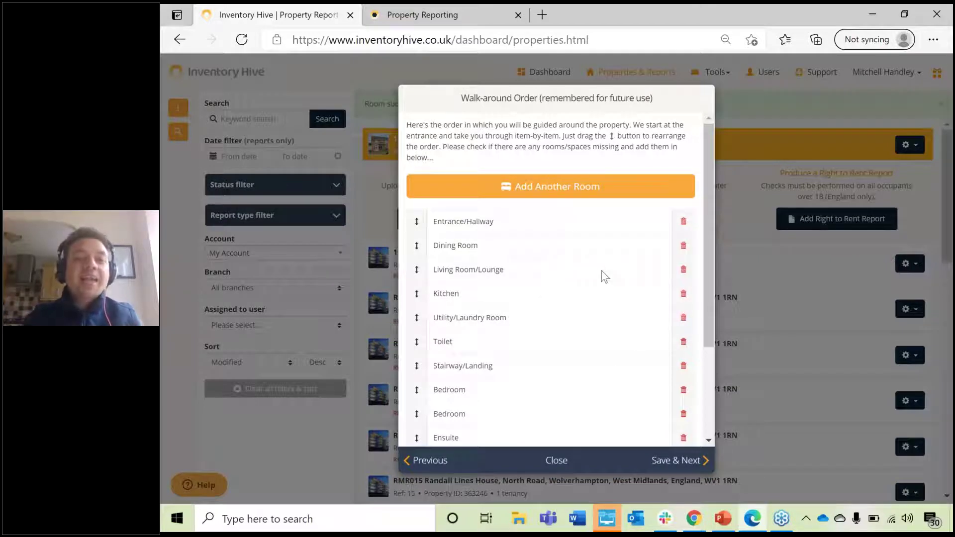
click(557, 191)
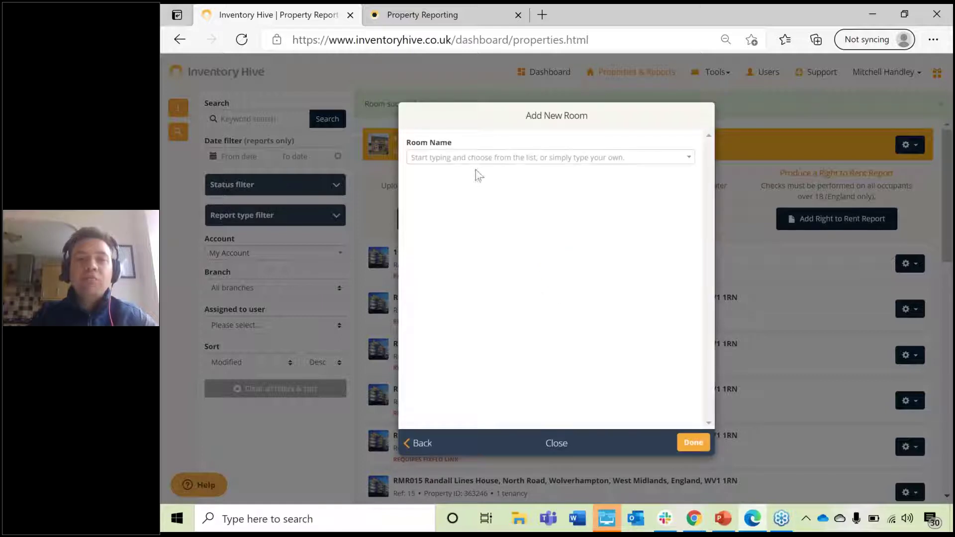
Step: Add a new room named Office to the walk-around order
click(486, 159)
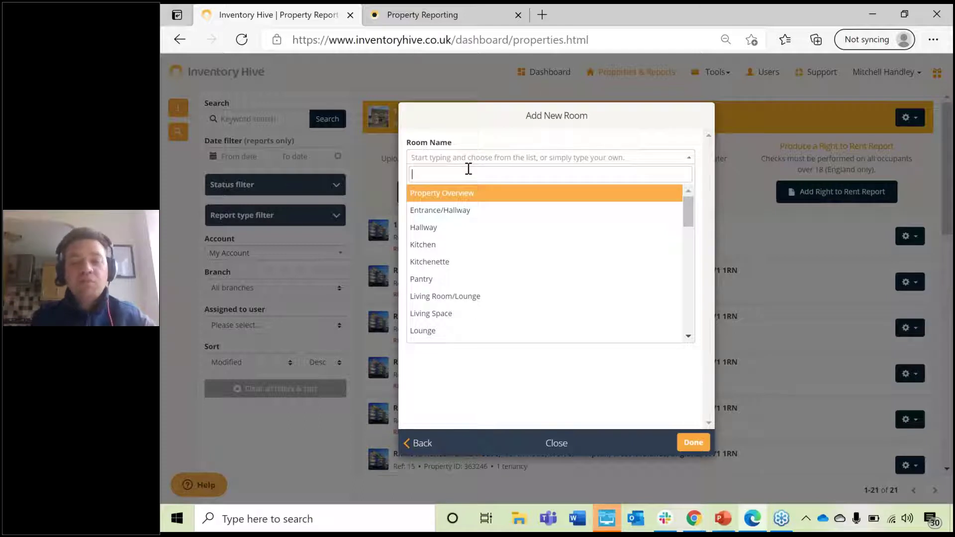
text(Office)
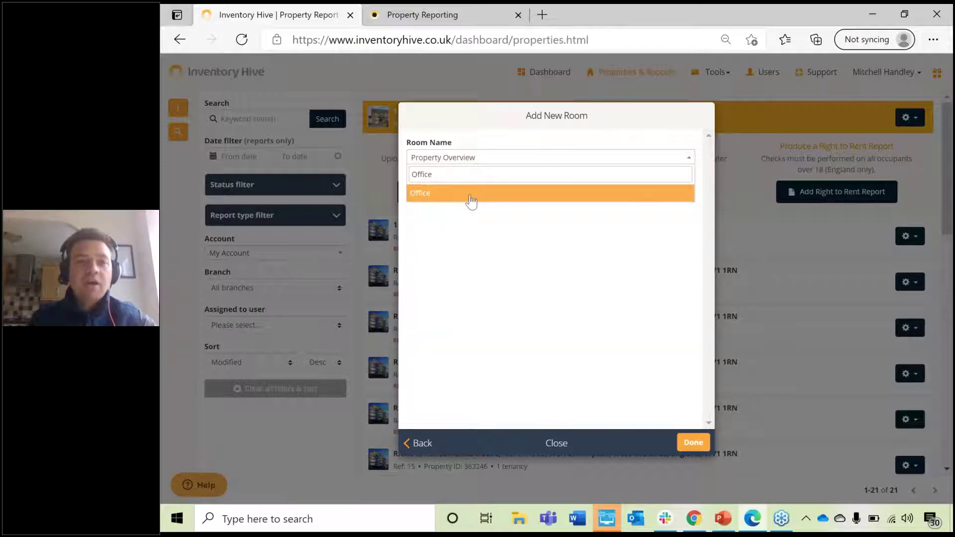
click(470, 199)
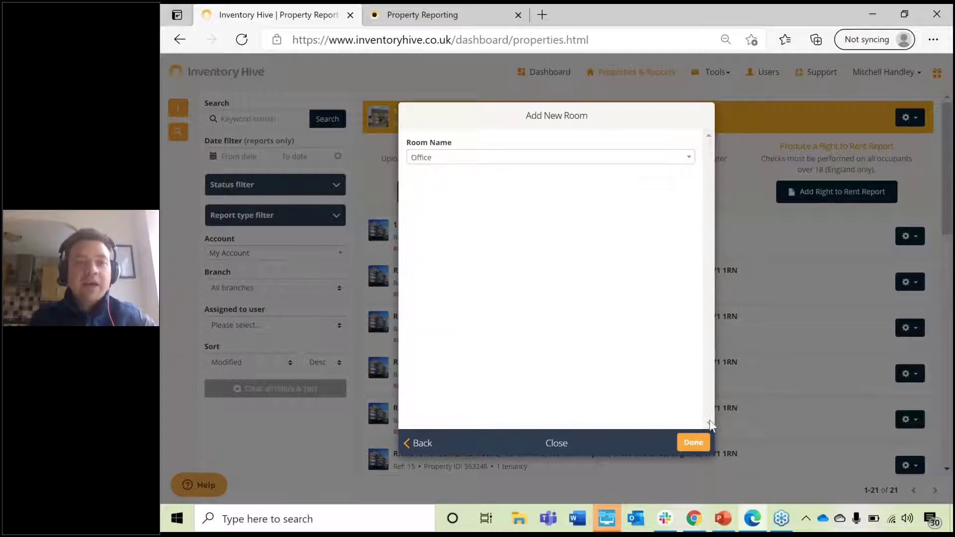
click(693, 442)
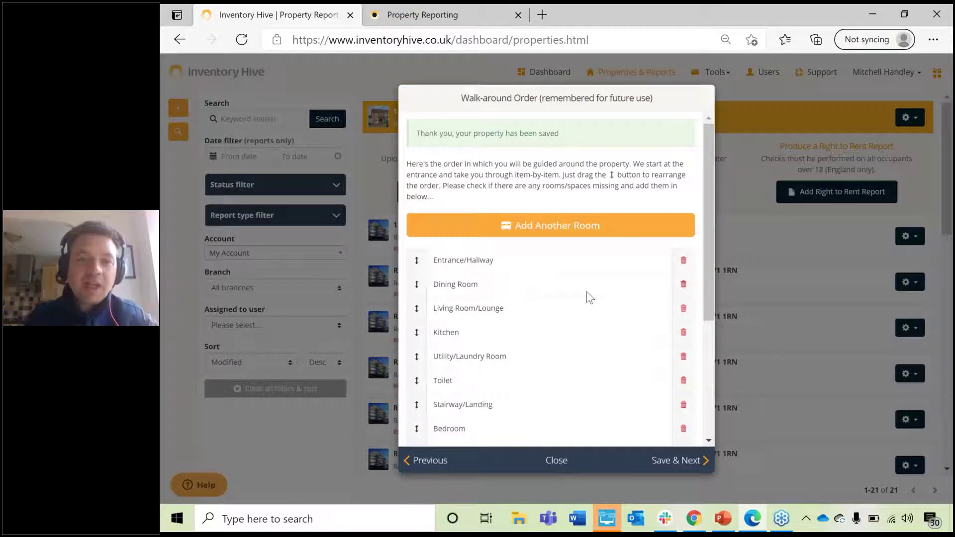
scroll(586, 291, down, 5)
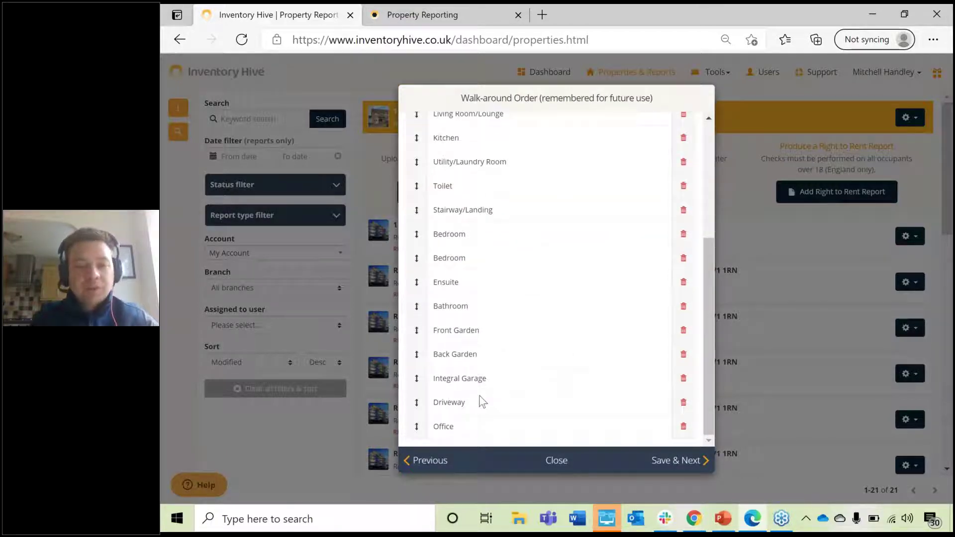
Step: Drag Living Room/Lounge, Toilet and Utility/Laundry Room up after Entrance/Hallway, and reposition Kitchen below Toilet
scroll(493, 368, up, 5)
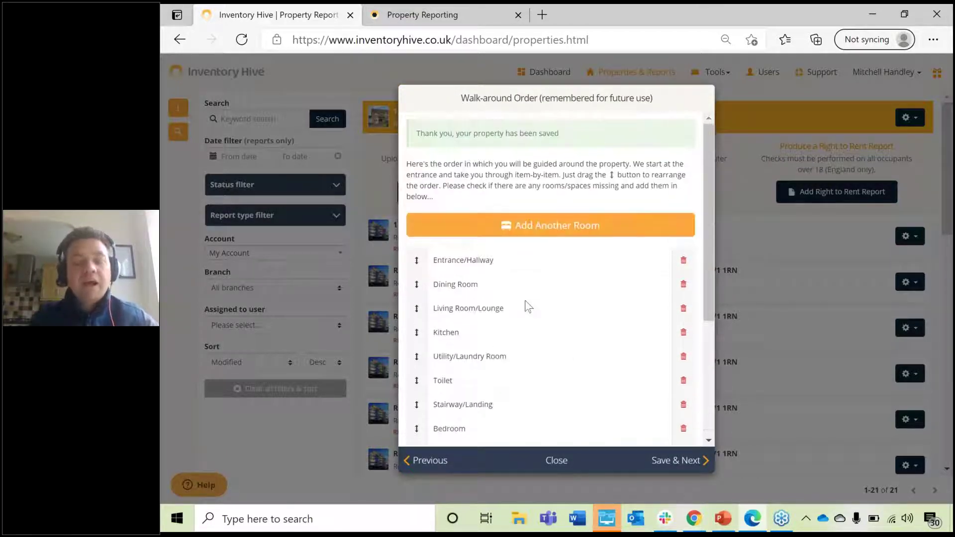
scroll(527, 305, down, 5)
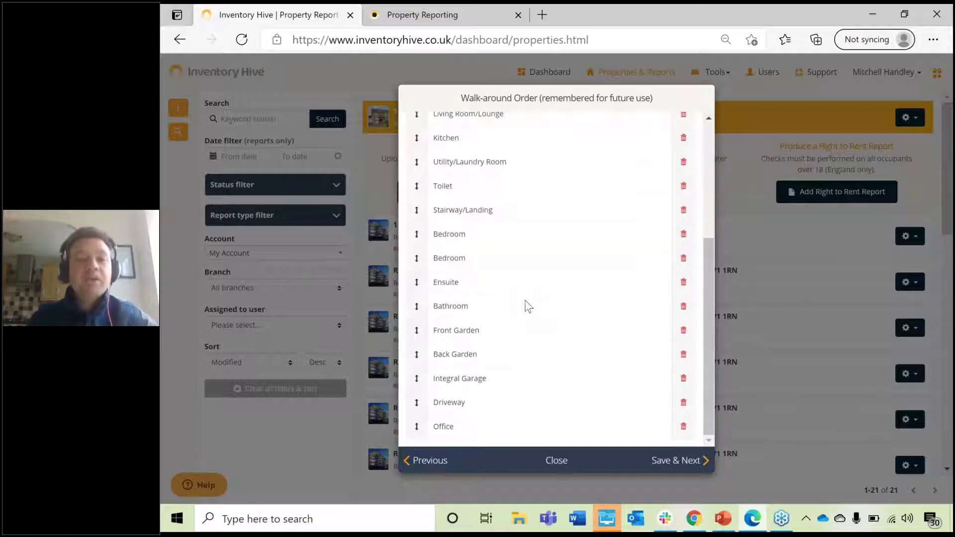
scroll(527, 305, up, 5)
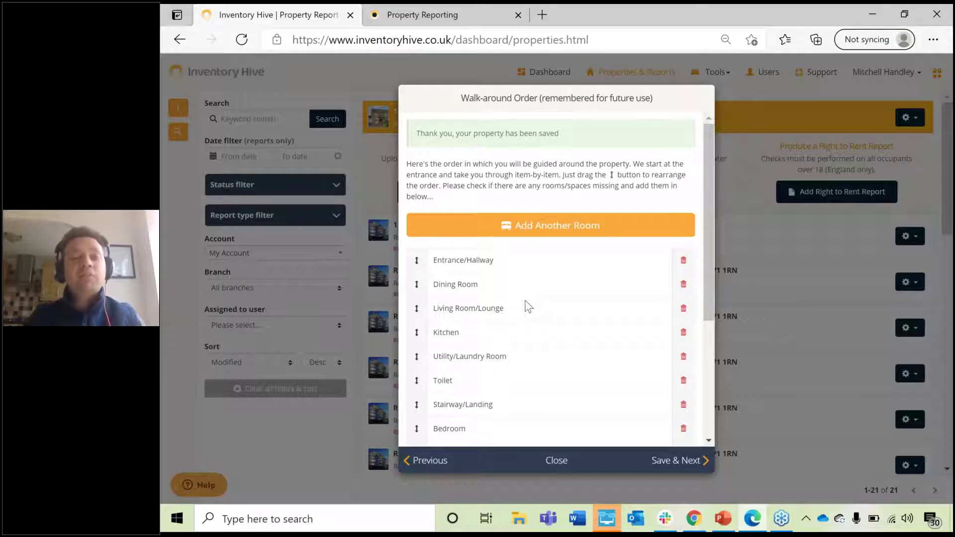
scroll(525, 301, down, 3)
drag(417, 325, 413, 247)
drag(414, 191, 418, 251)
scroll(435, 321, up, 3)
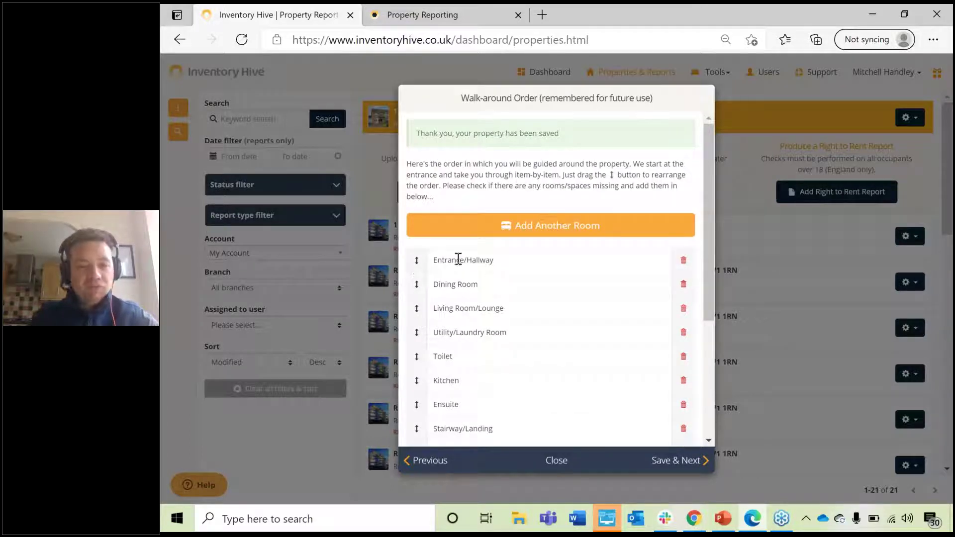
drag(416, 308, 417, 280)
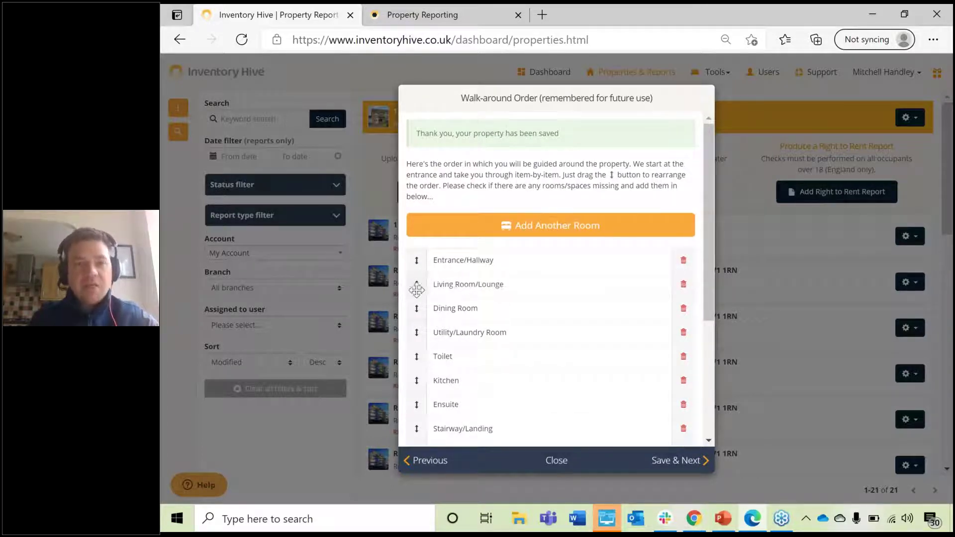
drag(416, 356, 418, 309)
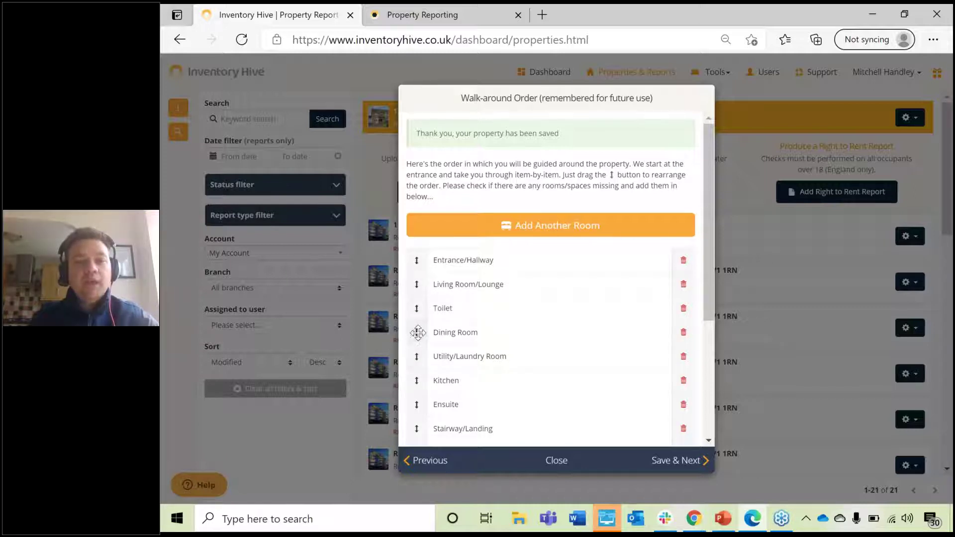
drag(420, 363, 416, 268)
scroll(417, 333, down, 4)
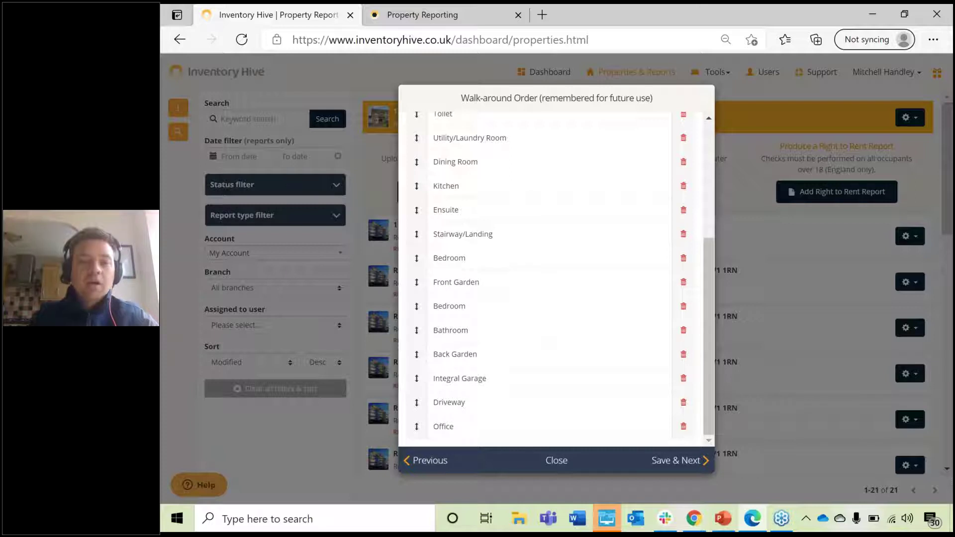
Step: Save the walk-around order, choose Add Now for utility meter details, and start a new meter
click(676, 462)
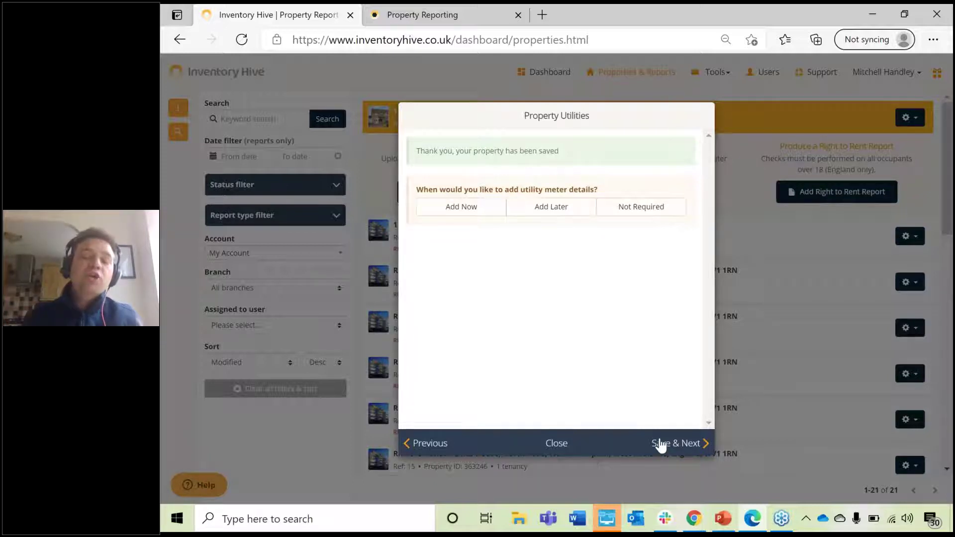
click(643, 208)
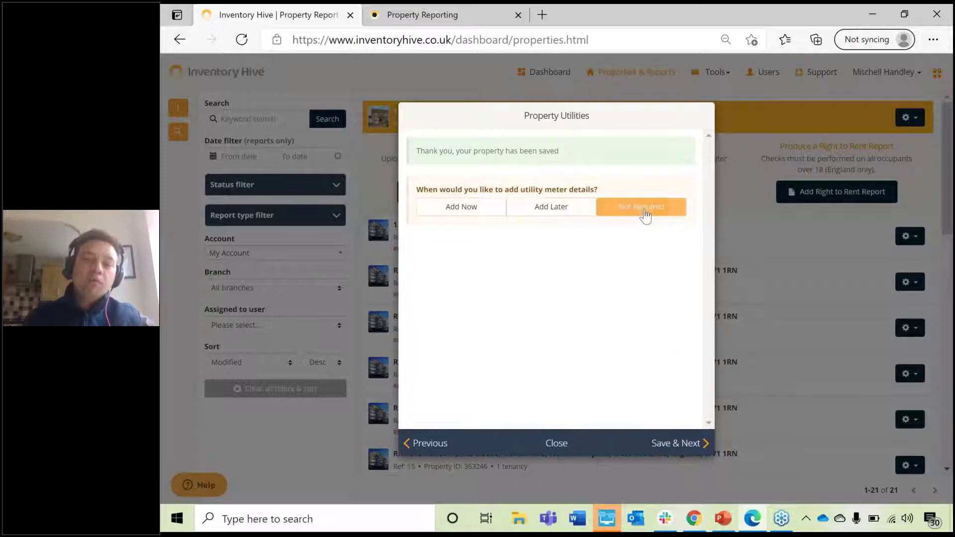
click(549, 206)
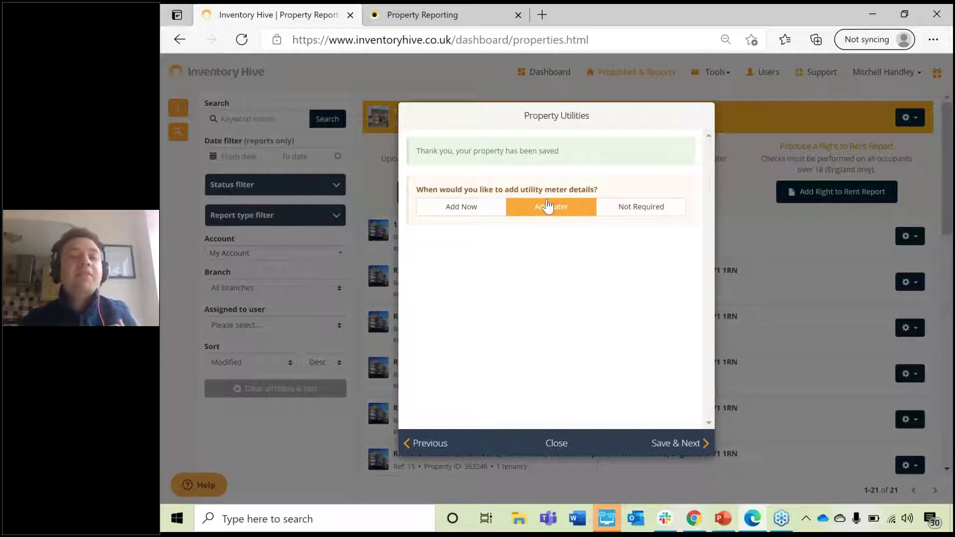
click(472, 209)
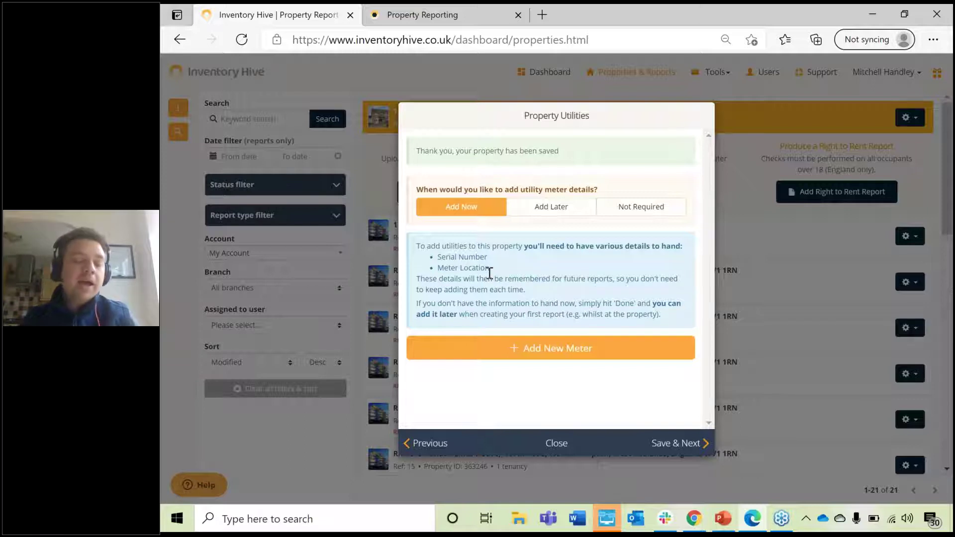
click(548, 354)
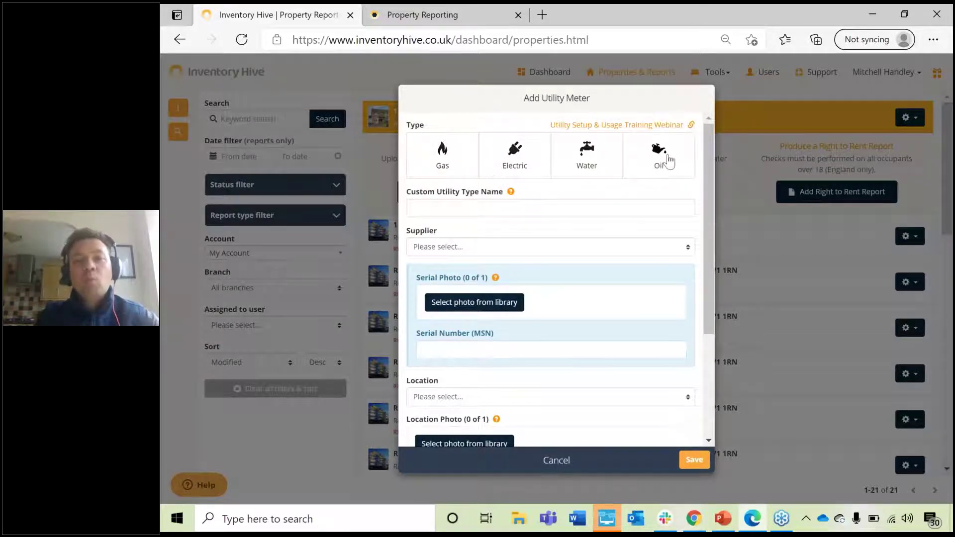
Step: Make the meter a Standard Gas meter named Gas Meter
click(457, 163)
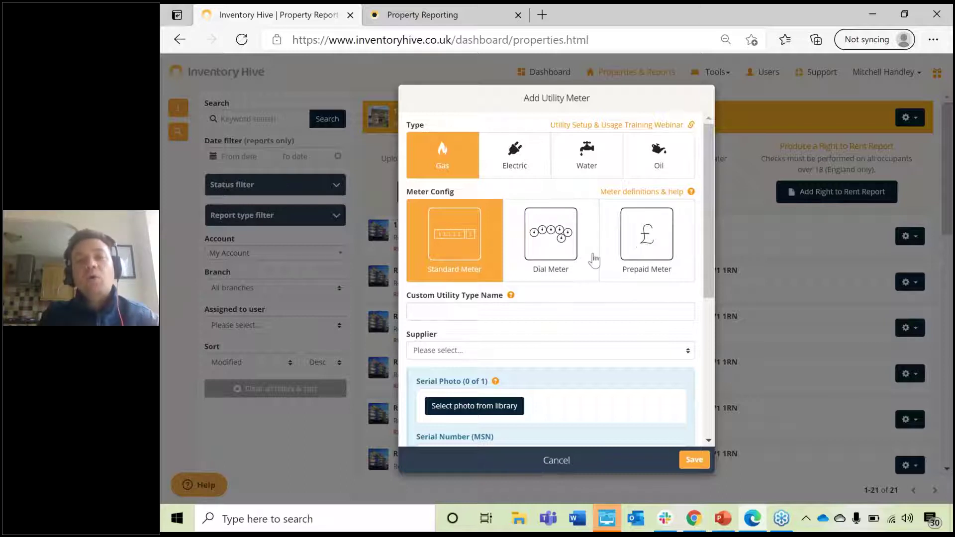
click(520, 308)
text(G)
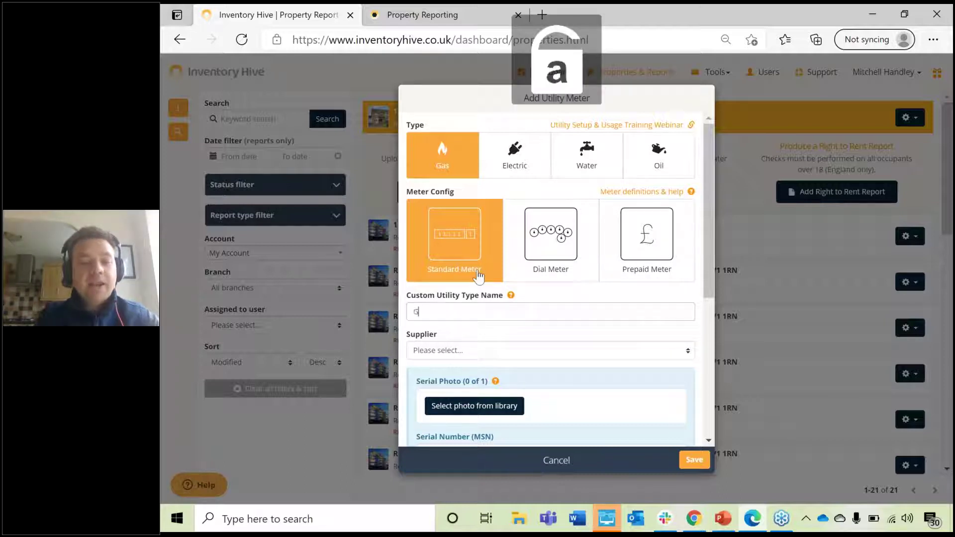
text(as Meter)
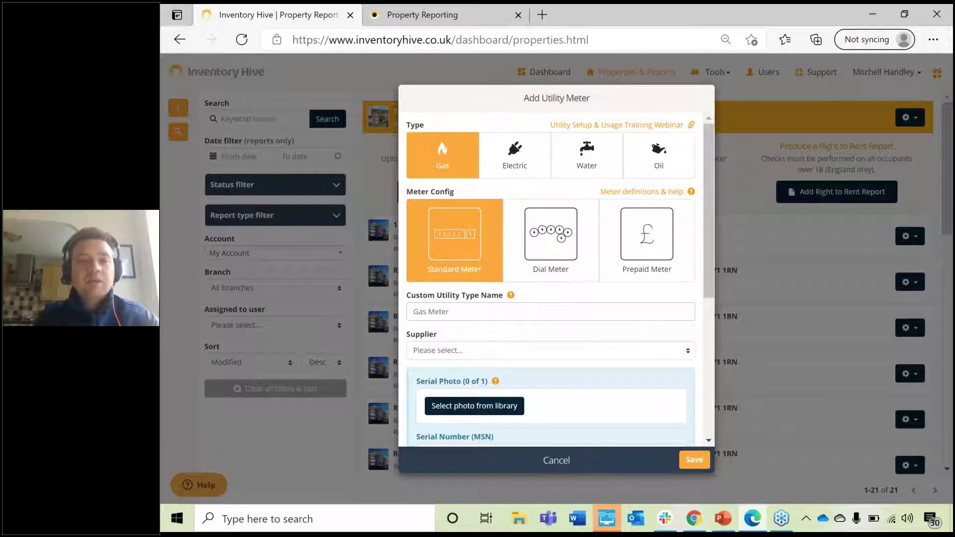
scroll(547, 299, down, 2)
Step: Set the supplier to N/A and clear the typed serial number
click(550, 249)
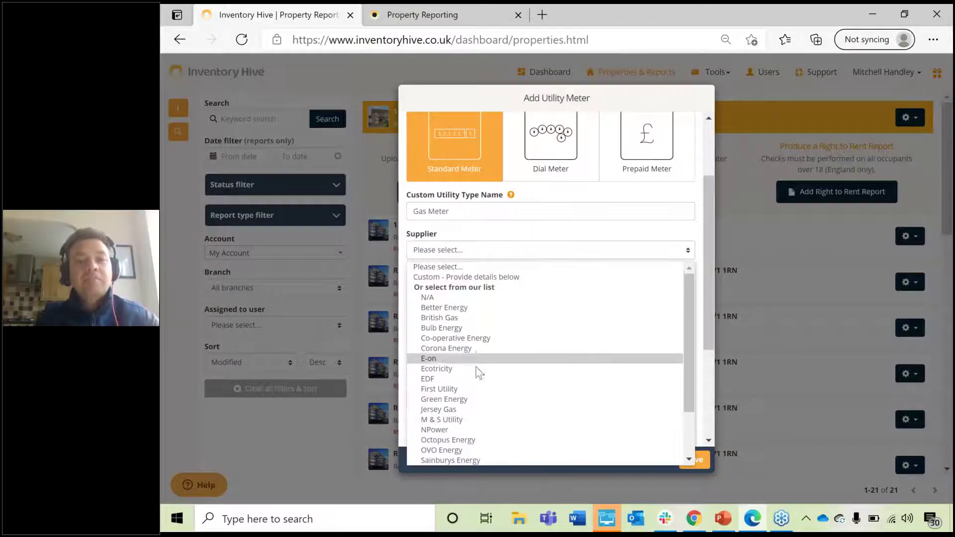
click(448, 296)
scroll(597, 251, down, 1)
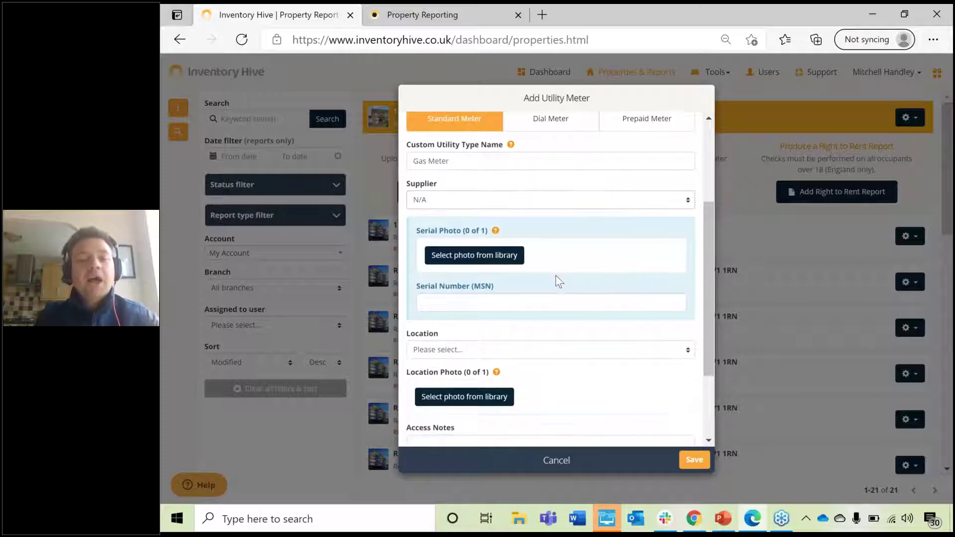
click(490, 303)
text(cercmm28)
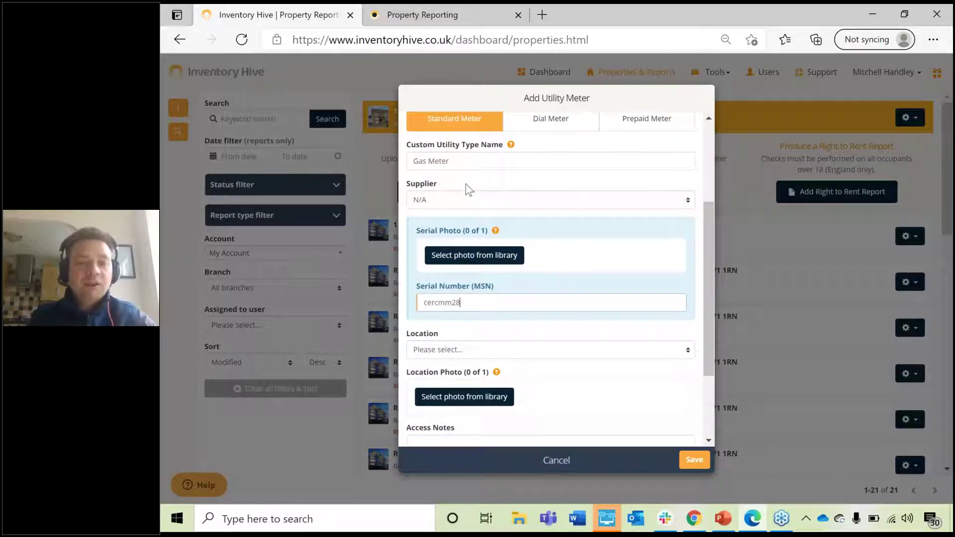
text(4d82s.a.1as1)
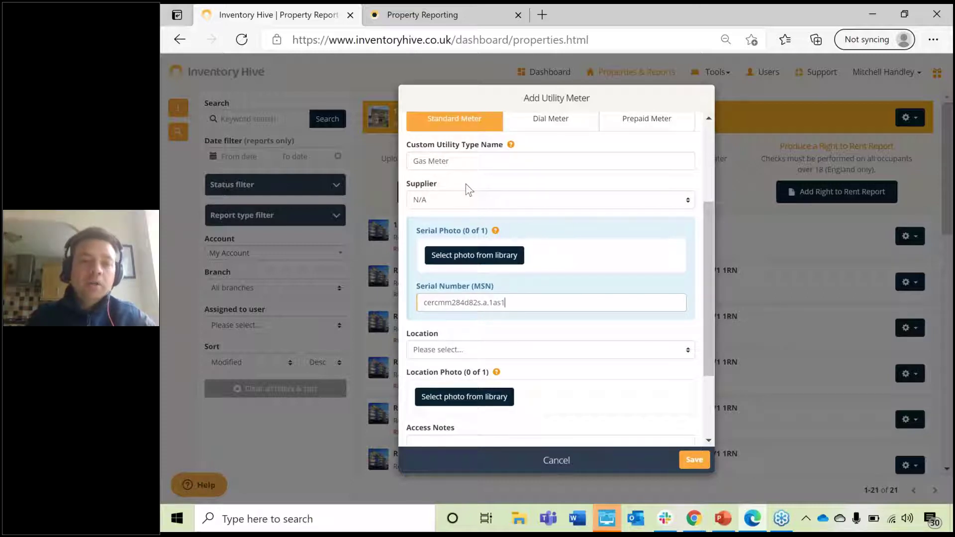
key(ctrl+a)
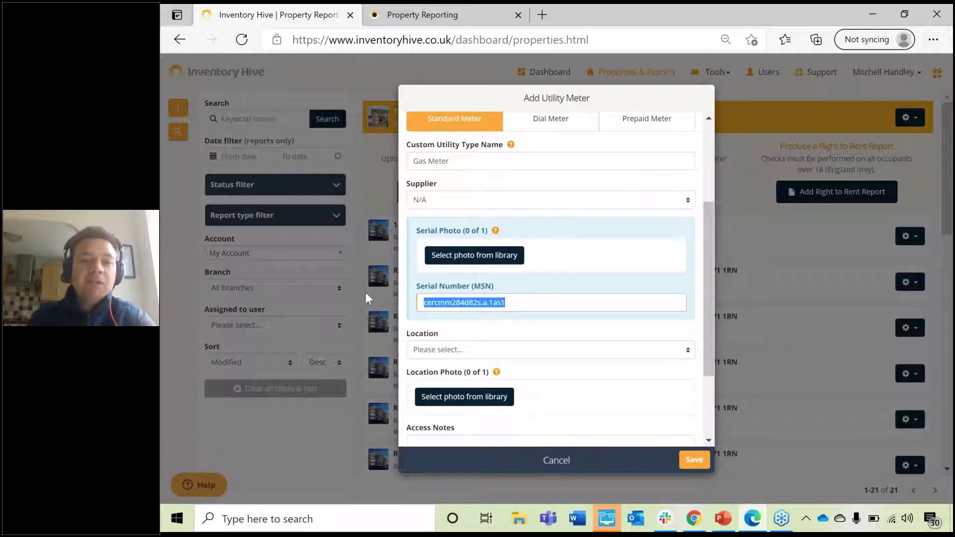
key(BackSpace)
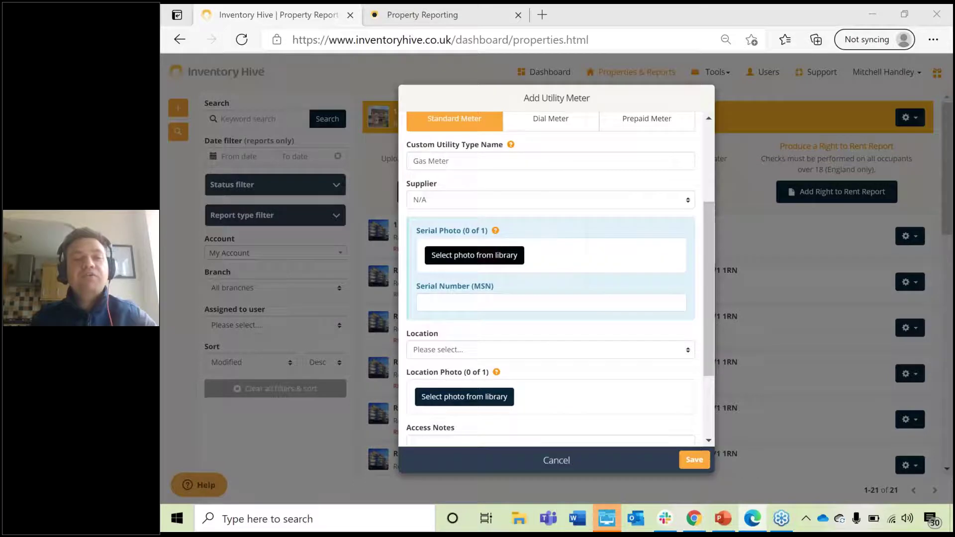
click(482, 255)
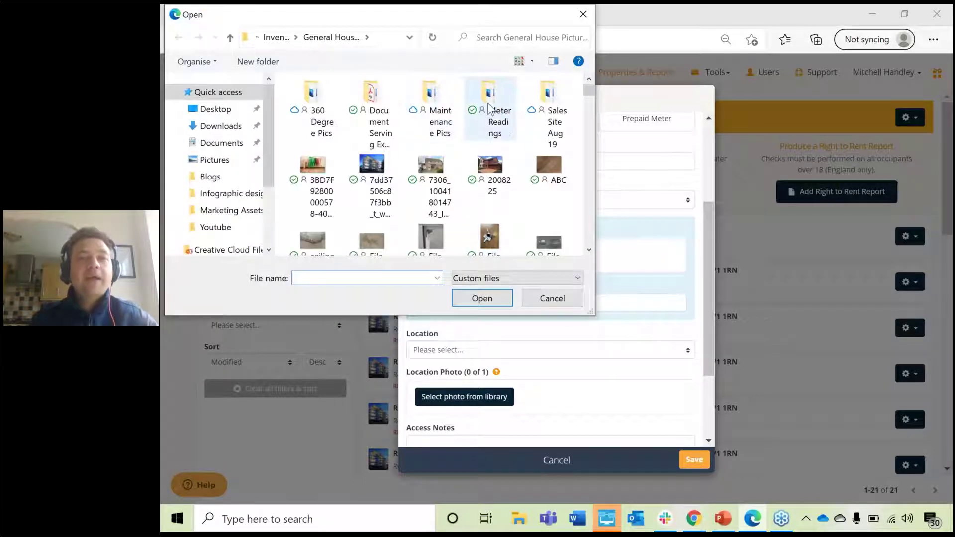
Step: Scan meter photo File (5) and use its Z03FF71488 reading as the serial number
double_click(489, 107)
click(328, 115)
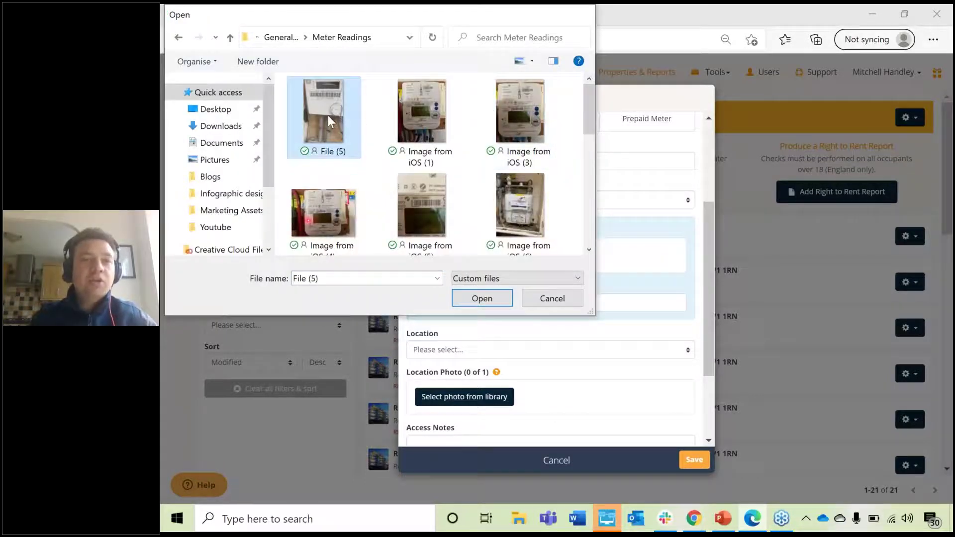
double_click(327, 115)
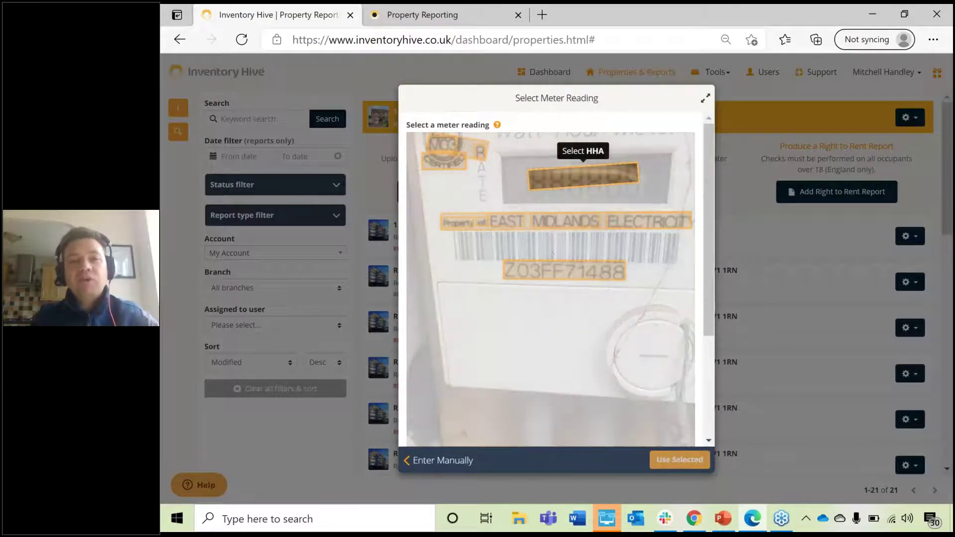
click(551, 280)
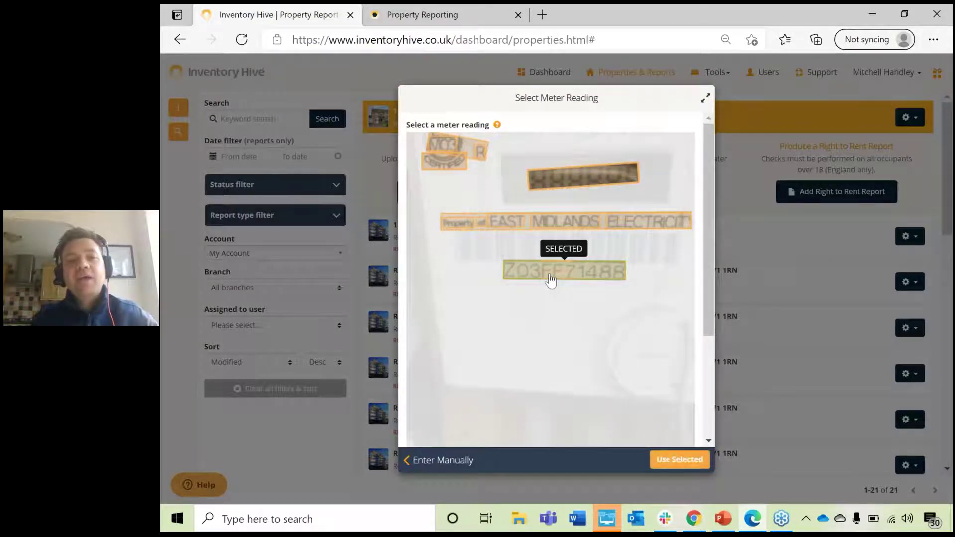
click(680, 460)
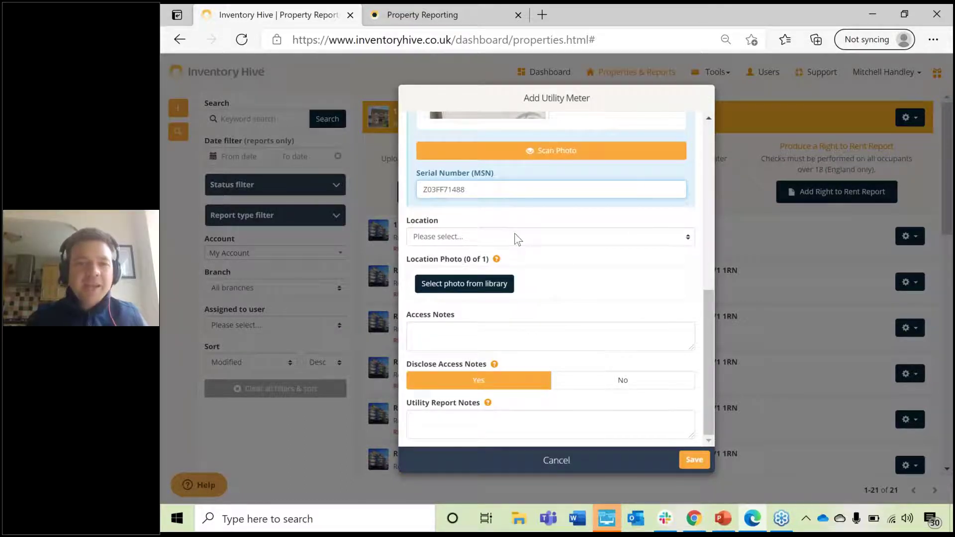
Step: Set the gas meter's location to Roadside
click(516, 237)
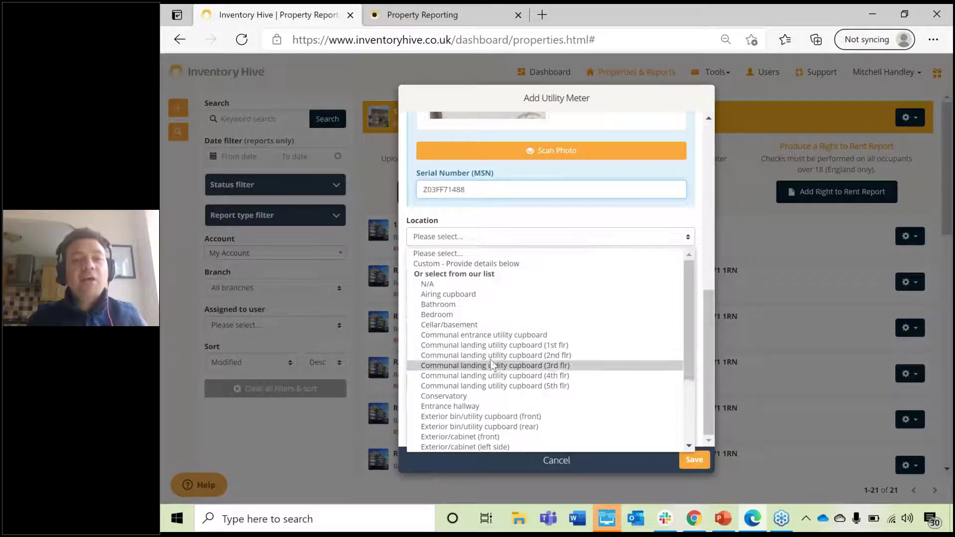
scroll(490, 359, down, 3)
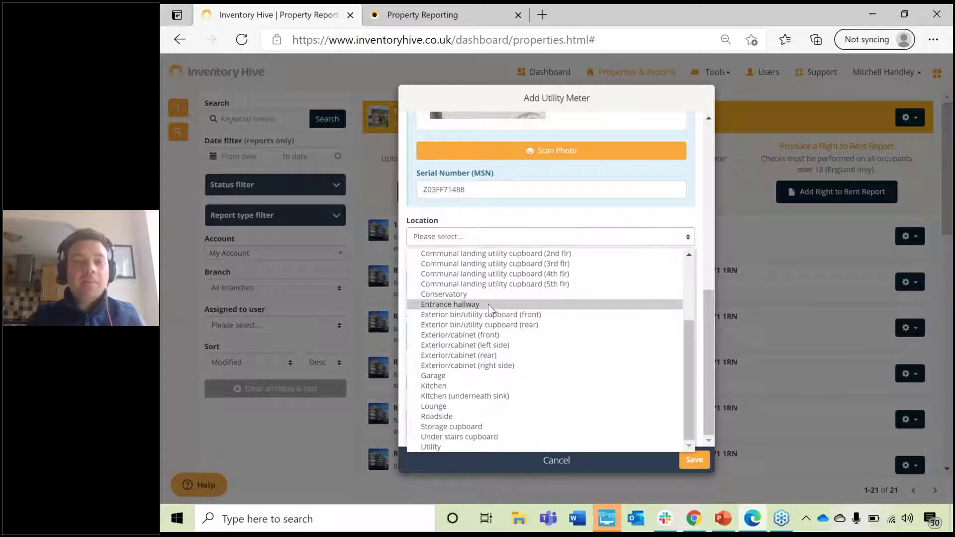
click(462, 416)
Step: Upload IMG_6178 as the location photo and save the gas meter and utilities
click(467, 288)
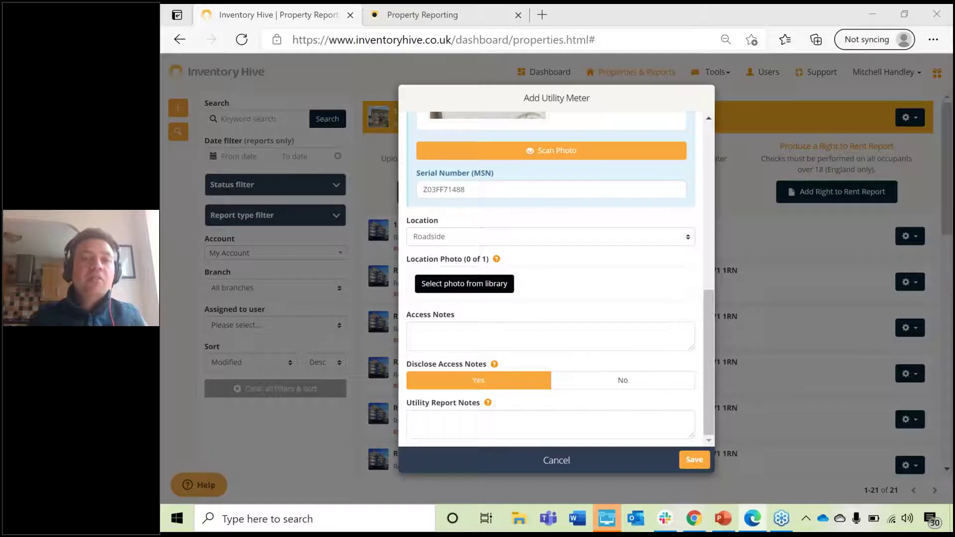
scroll(416, 149, down, 3)
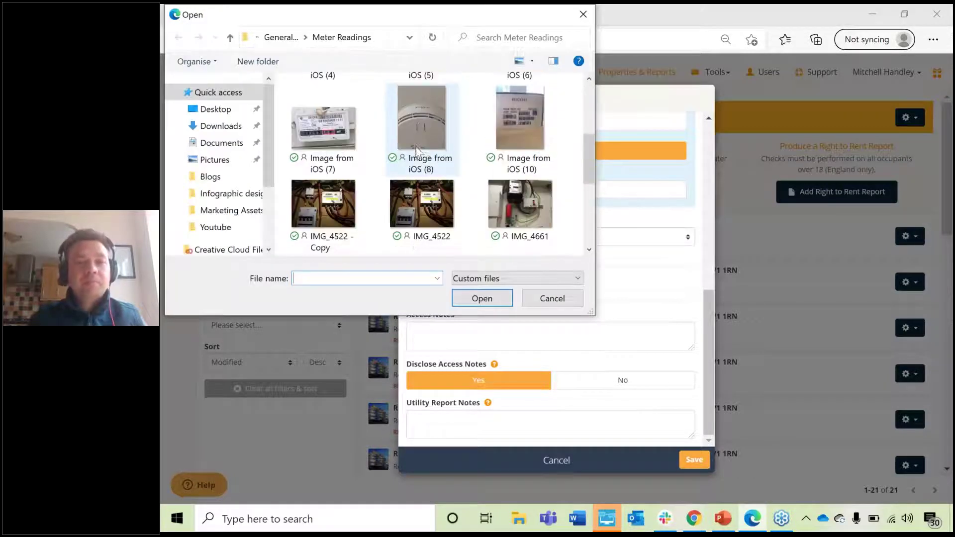
scroll(418, 165, down, 3)
double_click(425, 205)
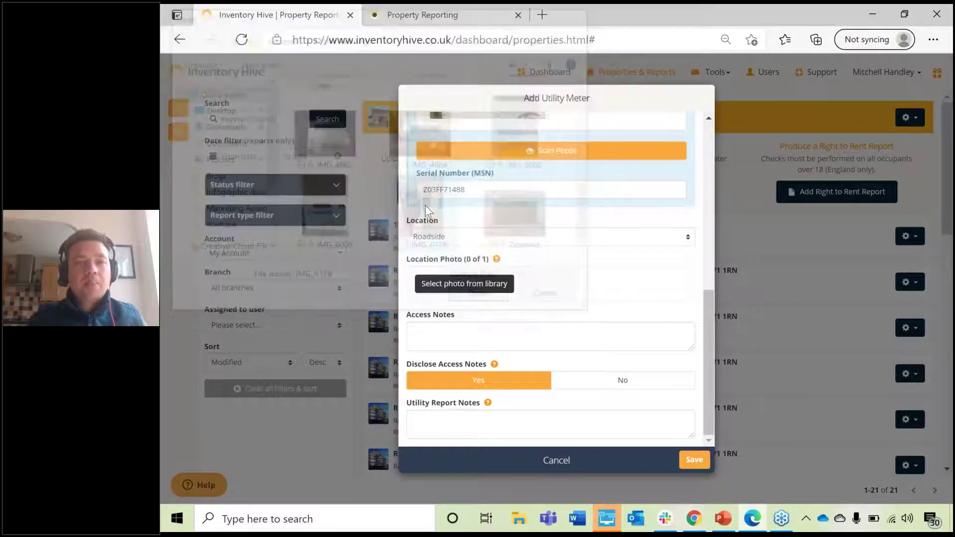
scroll(465, 333, down, 3)
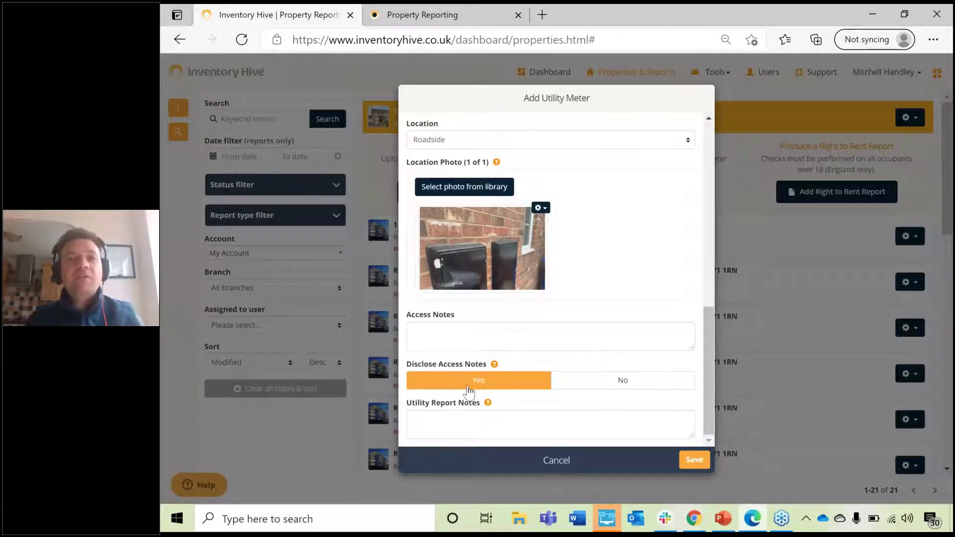
click(693, 460)
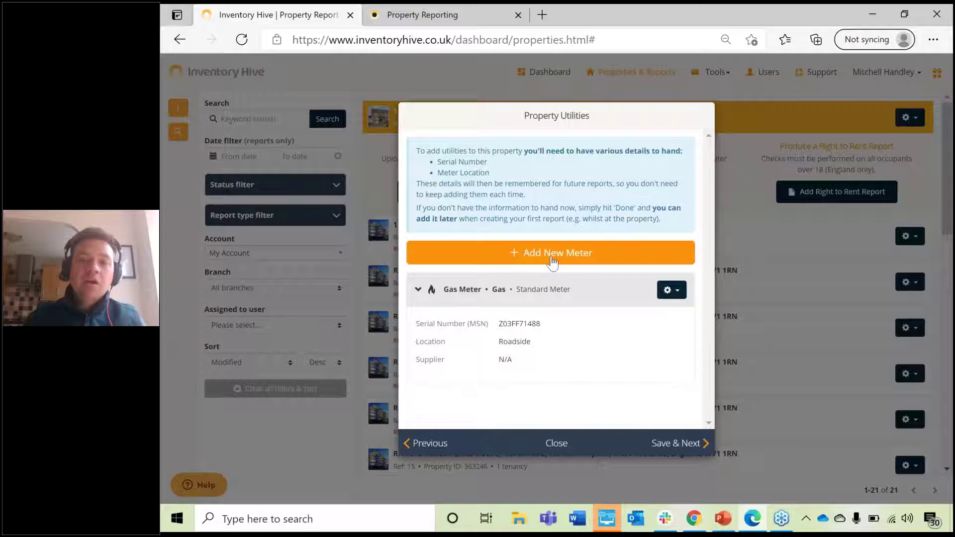
click(688, 444)
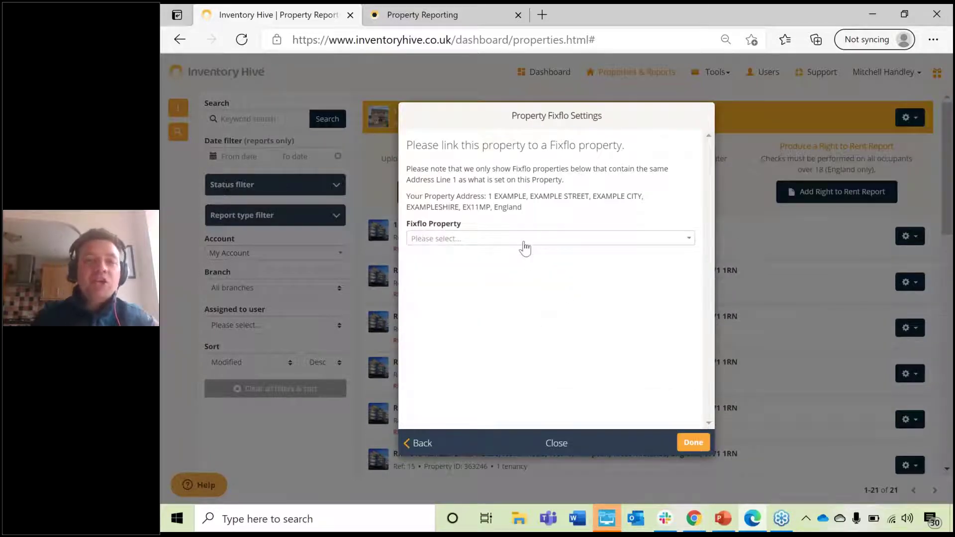
Step: Leave the Fixflo Property unselected, finish the setup, and bring up the new property's actions
click(524, 249)
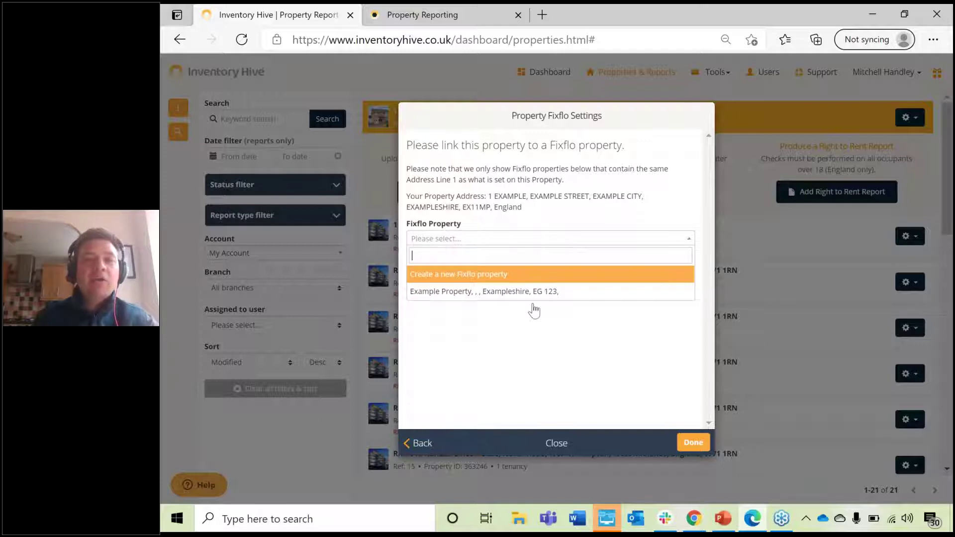
click(517, 221)
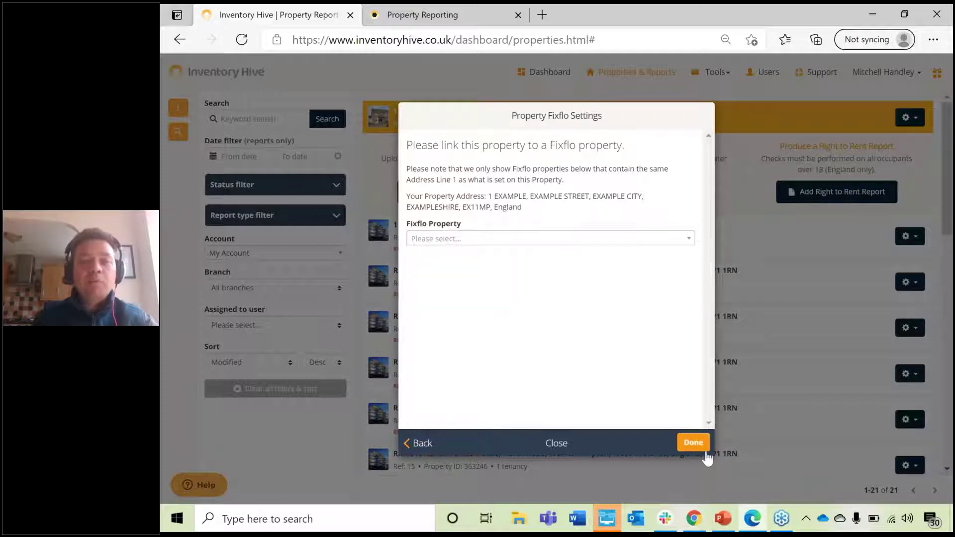
click(693, 442)
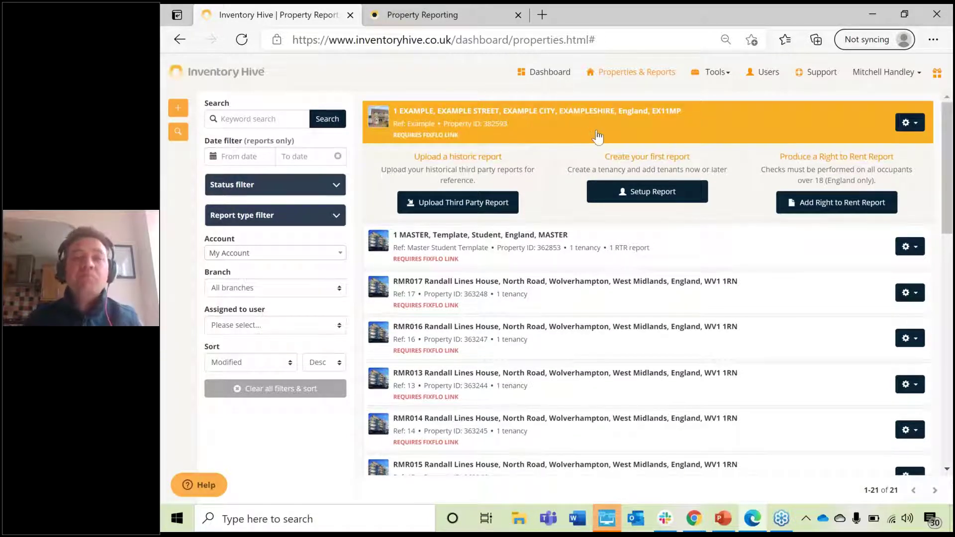
click(905, 129)
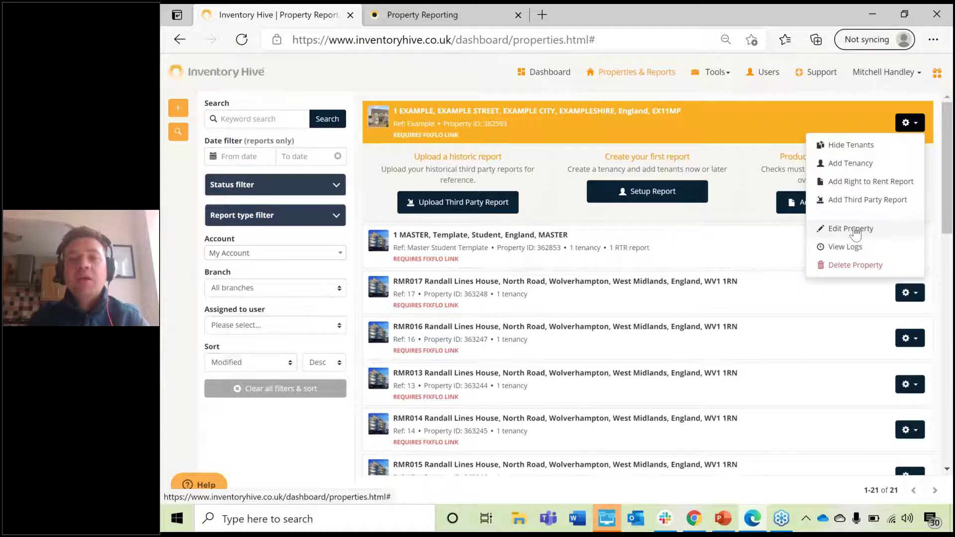
Step: Edit the example property and save through to its Property Utilities step
click(851, 229)
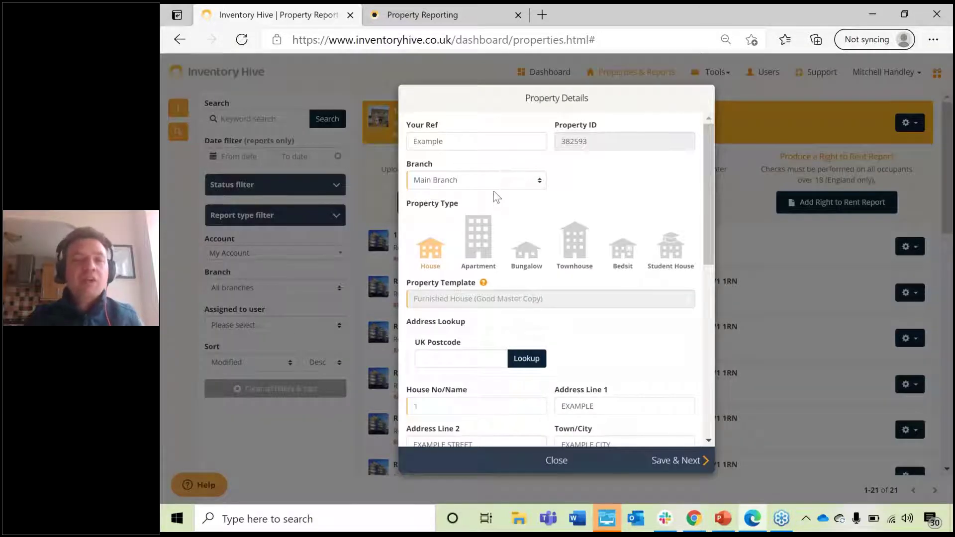
scroll(493, 175, down, 6)
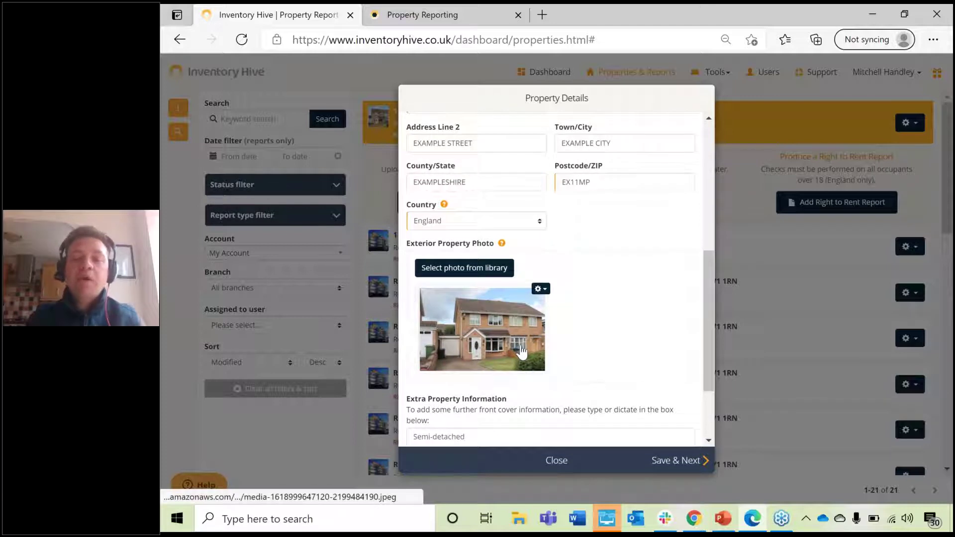
scroll(522, 348, up, 6)
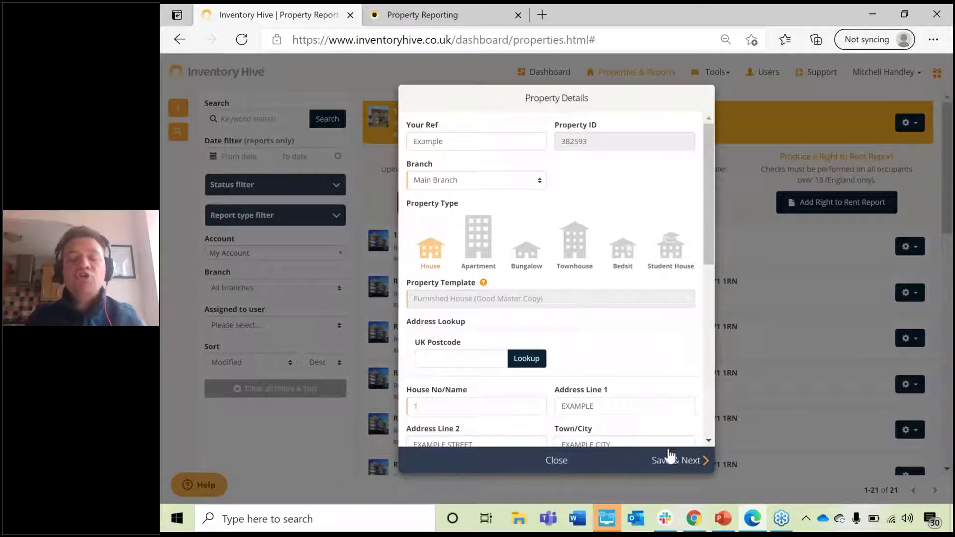
click(668, 458)
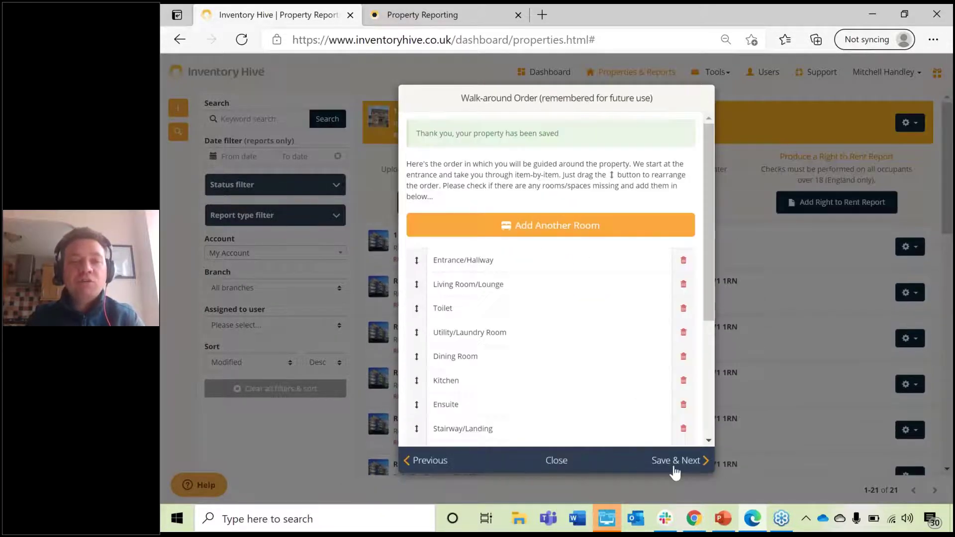
click(674, 467)
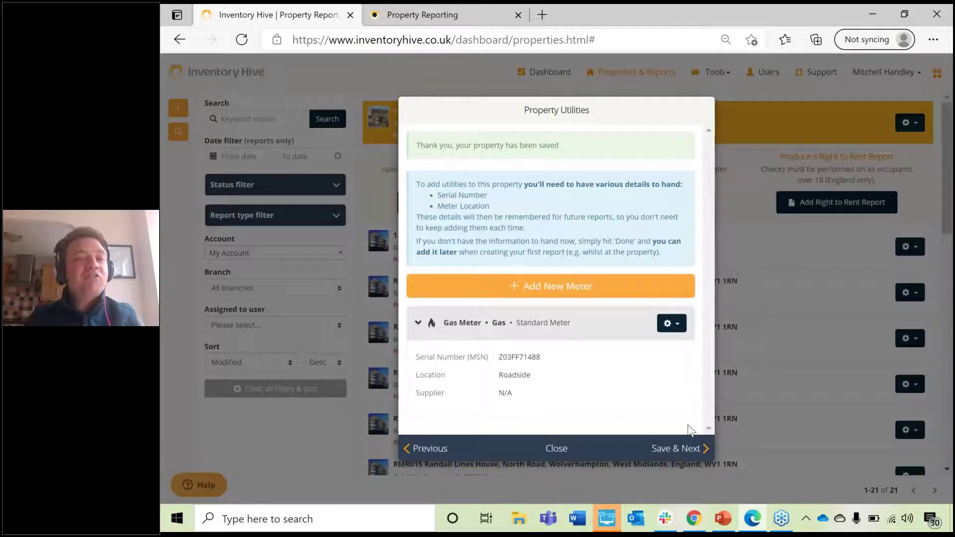
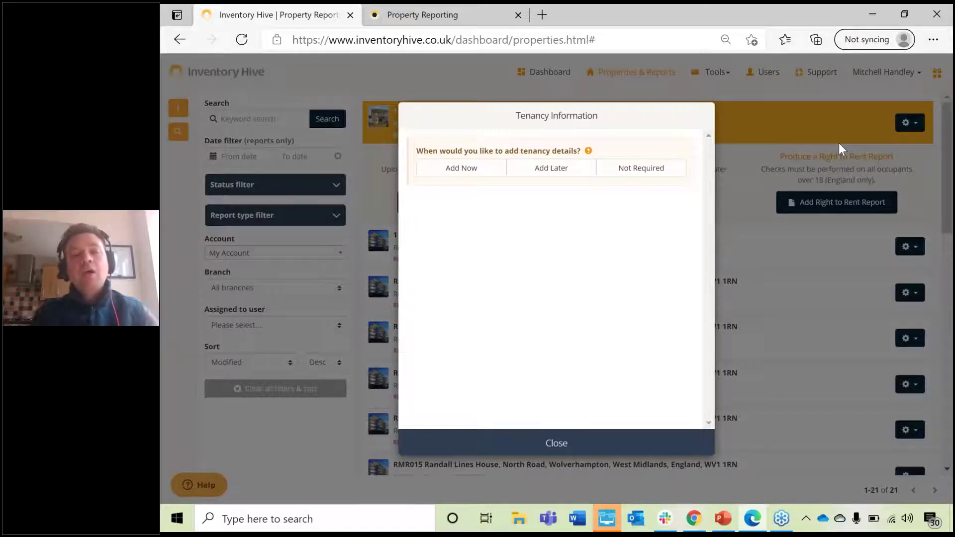
Step: Add a single tenancy with reference Example12345 starting 23/04/2021
click(473, 178)
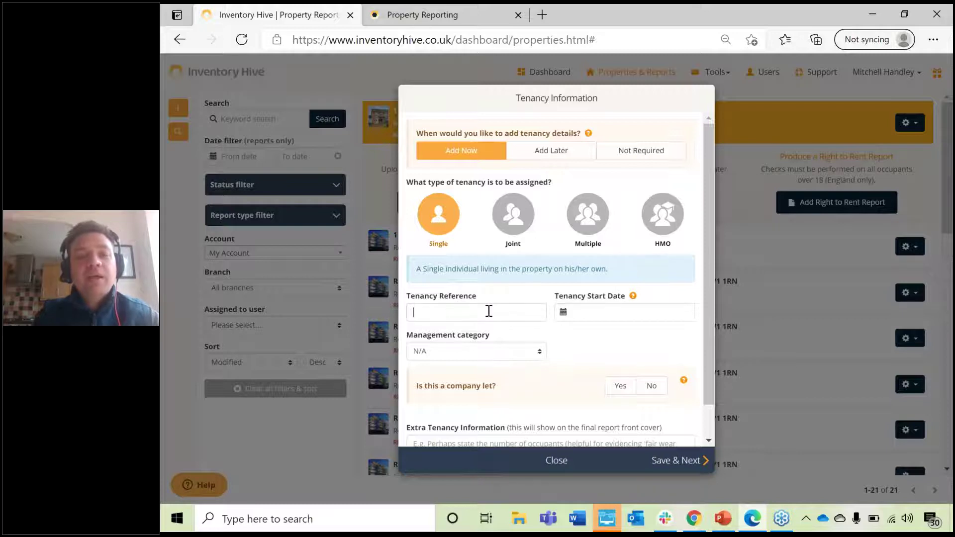
key(Caps_Lock)
text(E)
key(Caps_Lock)
text(xample)
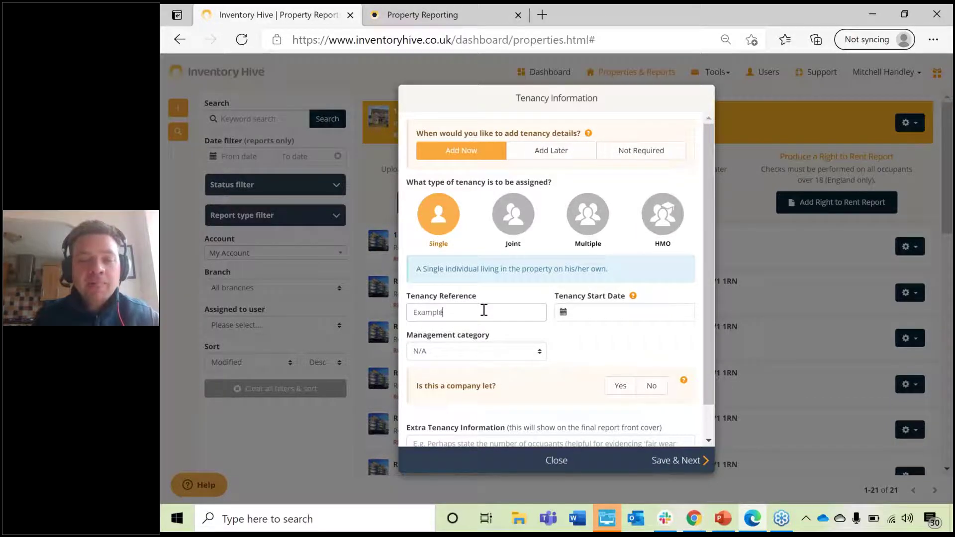
text(12345)
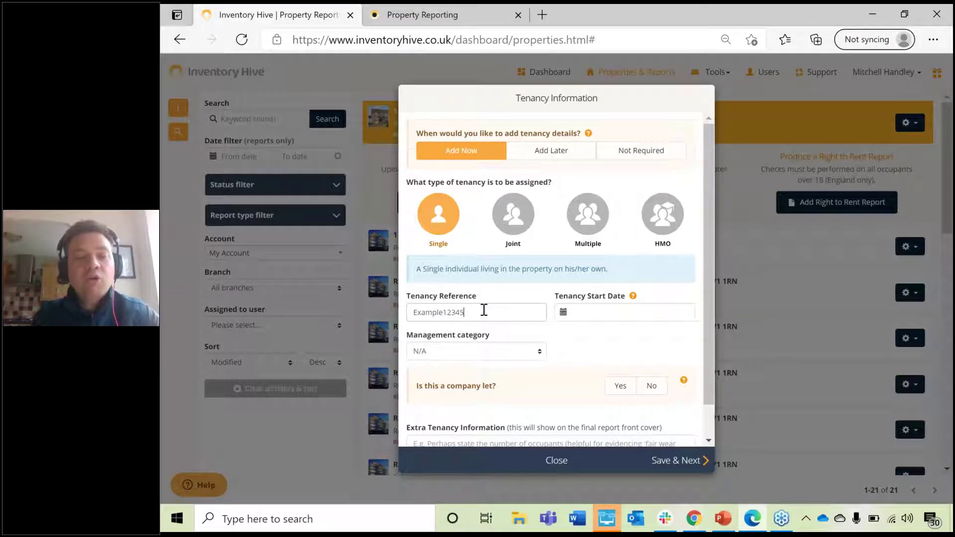
click(624, 313)
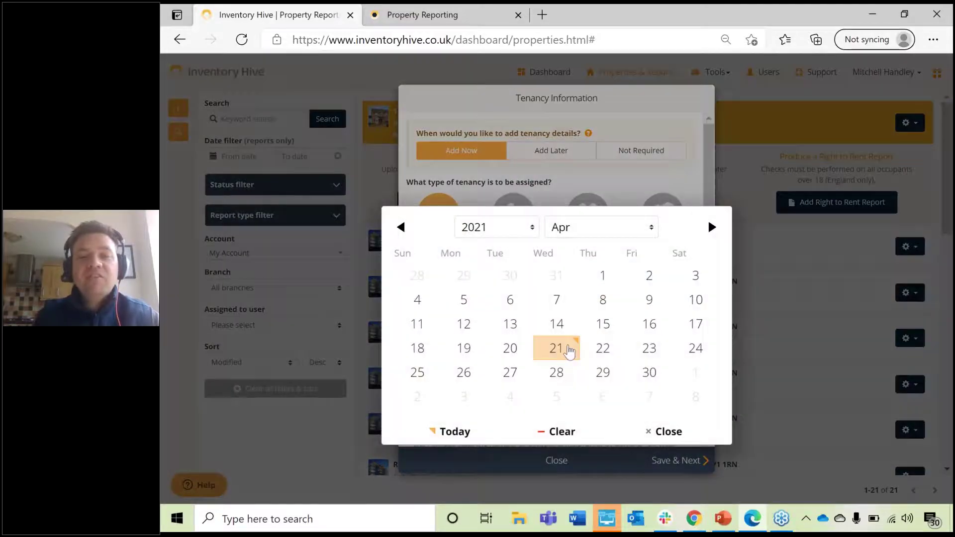
click(649, 348)
Step: Set management category to Fully Managed and company let to No, then save the tenancy
click(493, 350)
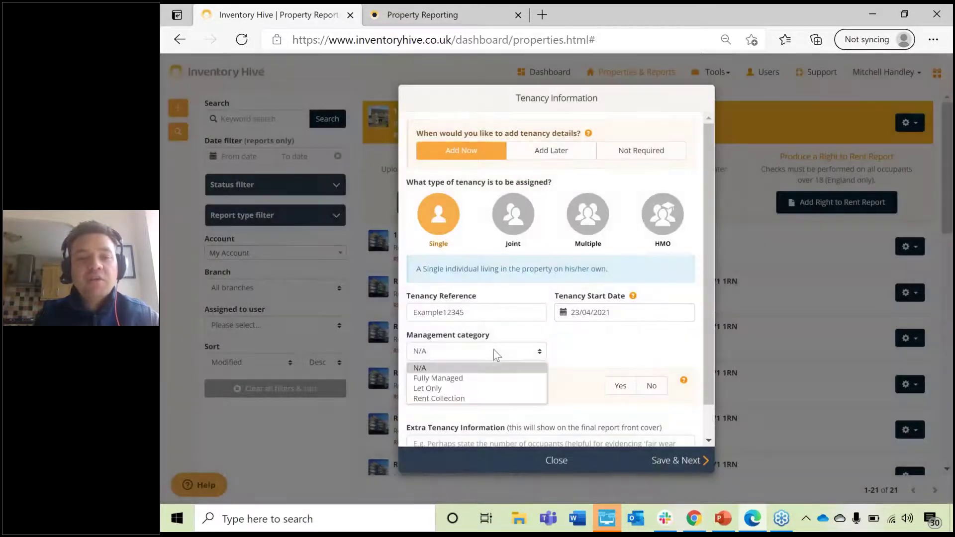
click(451, 379)
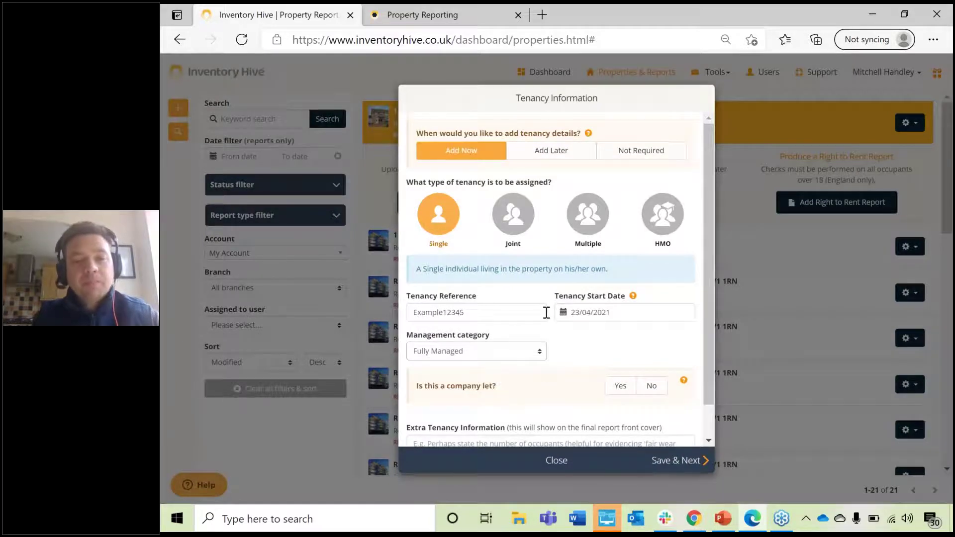
scroll(552, 318, down, 1)
click(621, 350)
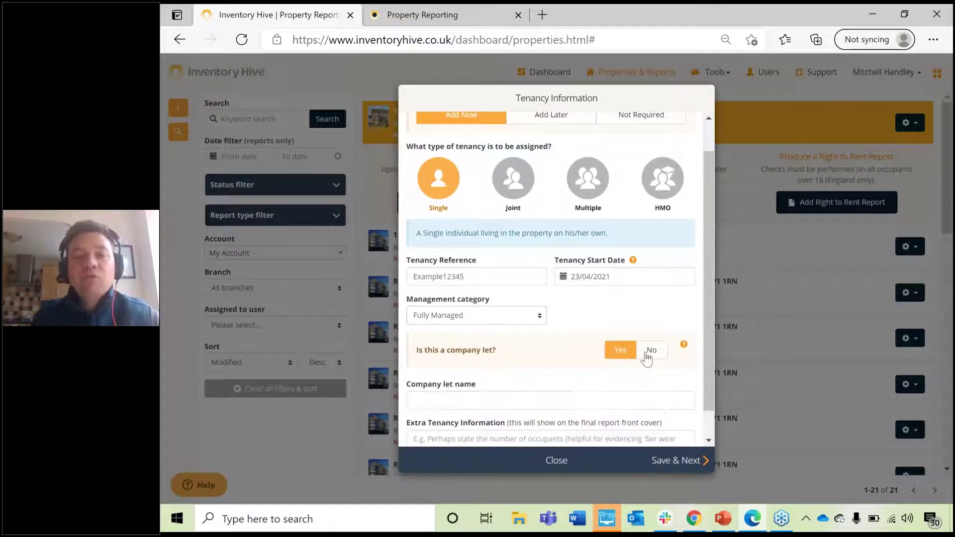
scroll(583, 381, down, 1)
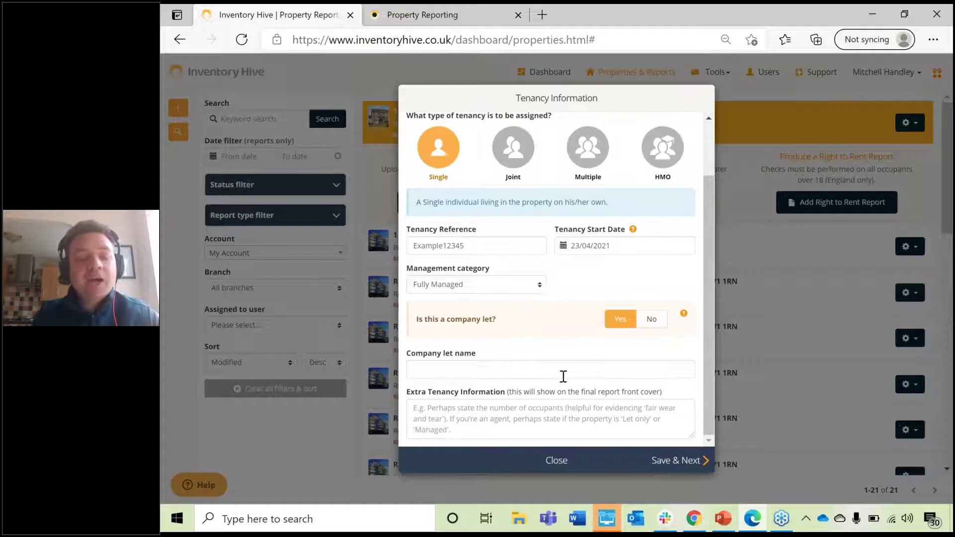
click(651, 321)
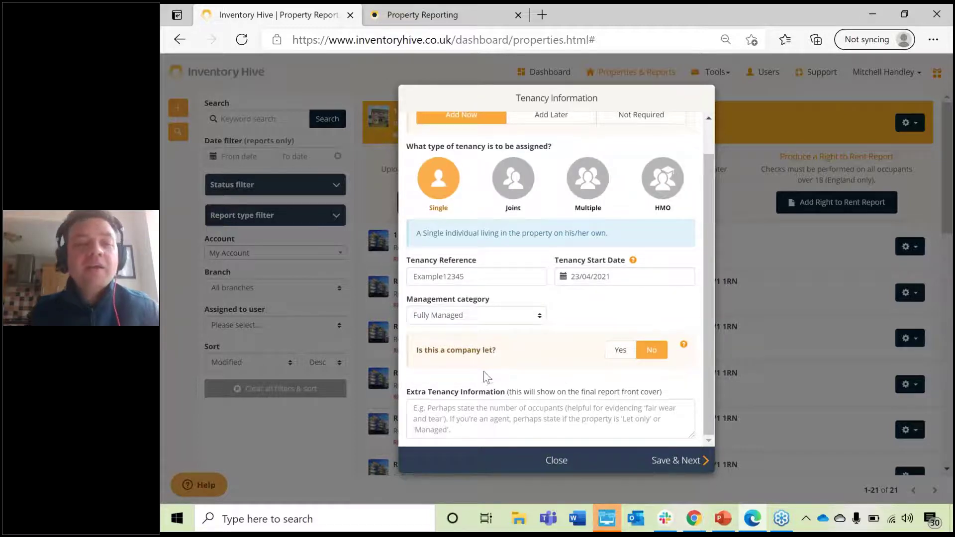
click(472, 410)
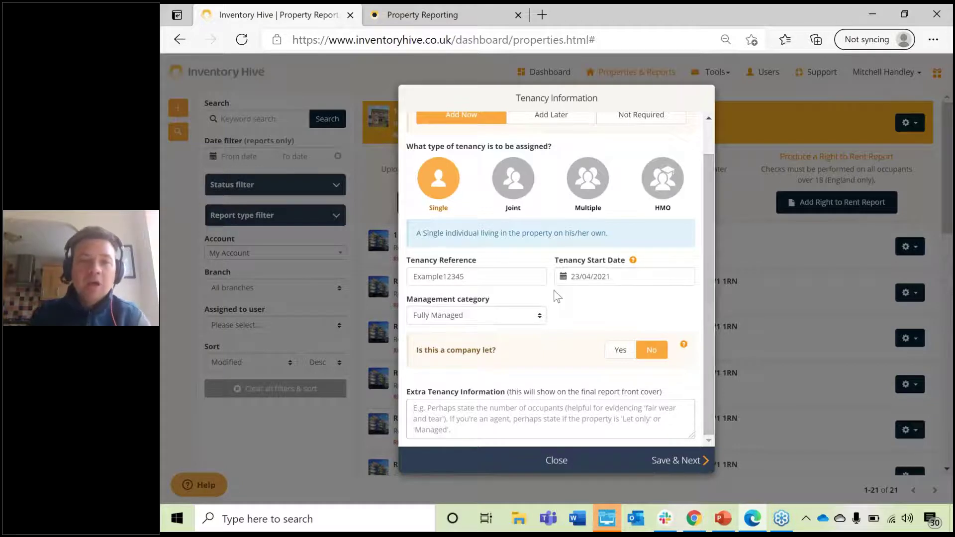
scroll(557, 297, up, 2)
scroll(558, 314, down, 2)
click(677, 463)
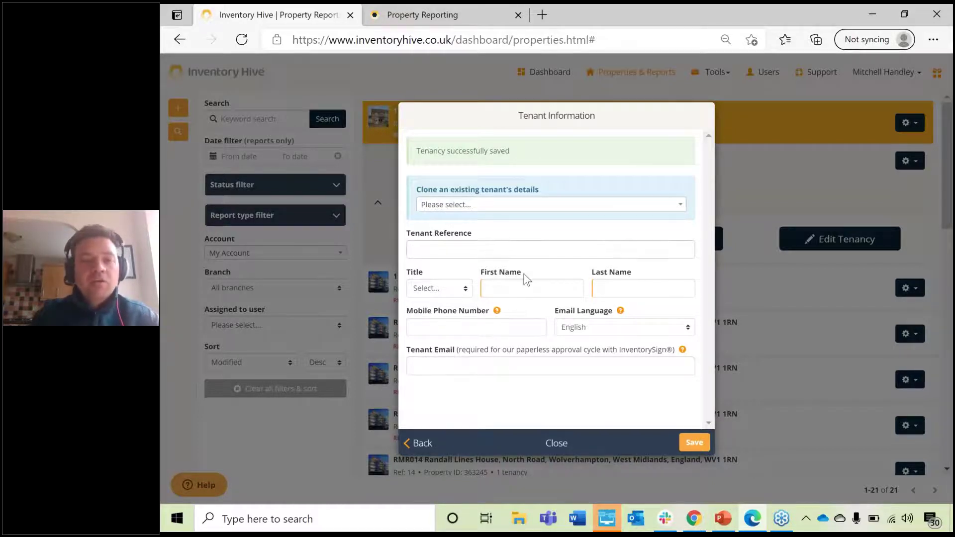
Step: Enter tenant reference Example123, title Mr, and the tenant's first and last name
key(Caps_Lock)
text(E)
key(Caps_Lock)
text(xample123)
click(434, 287)
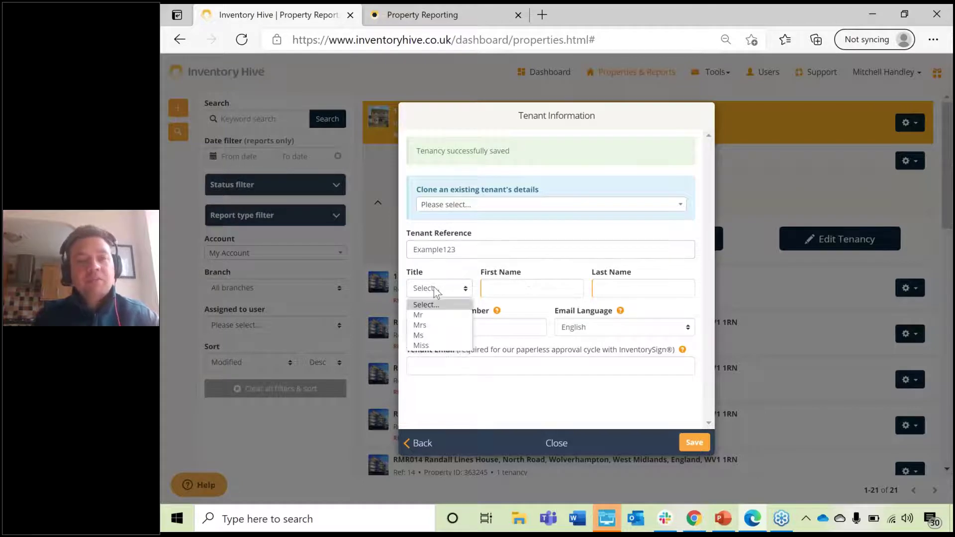
click(437, 315)
click(512, 288)
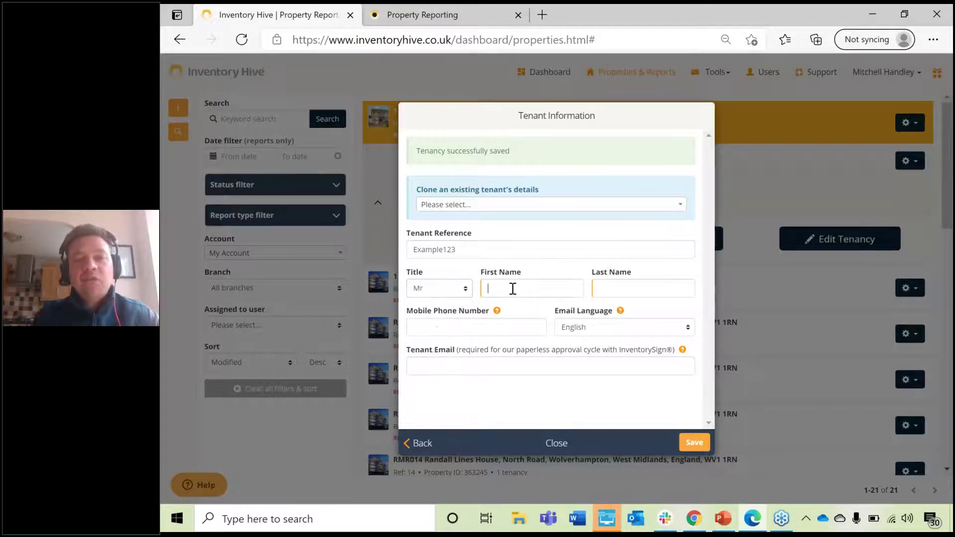
key(Caps_Lock)
key(Caps_Lock)
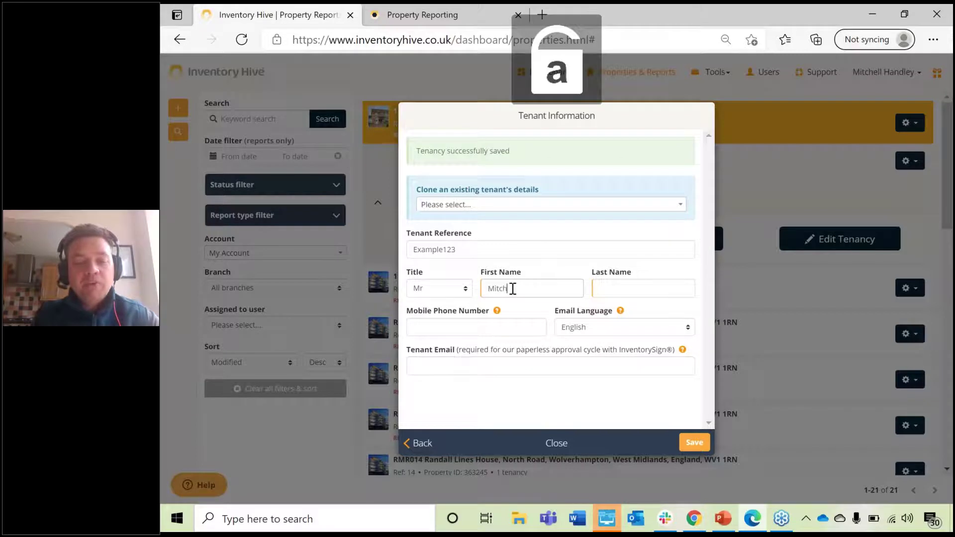
key(Caps_Lock)
key(Caps_Lock)
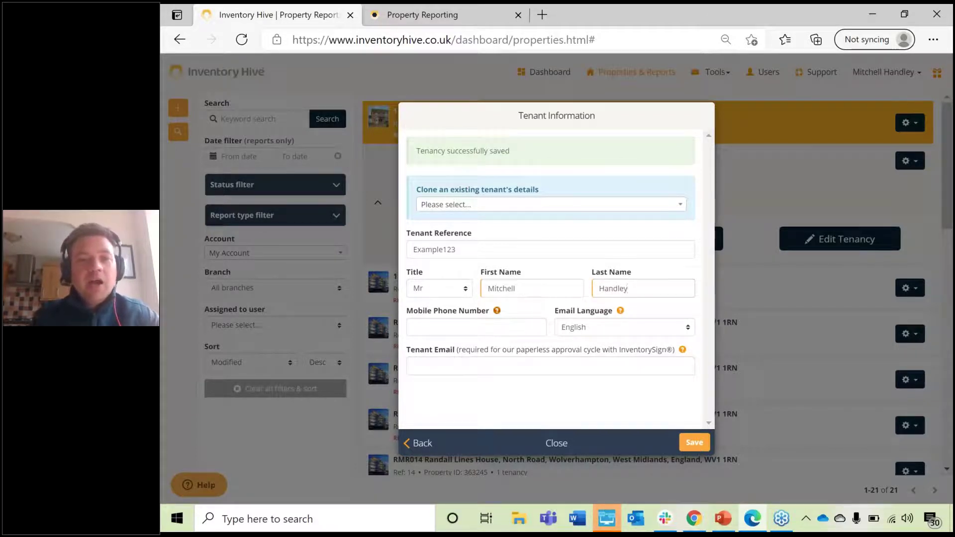
Step: Fill in the tenant's mobile number and e-mail address, keeping English as e-mail language
click(498, 328)
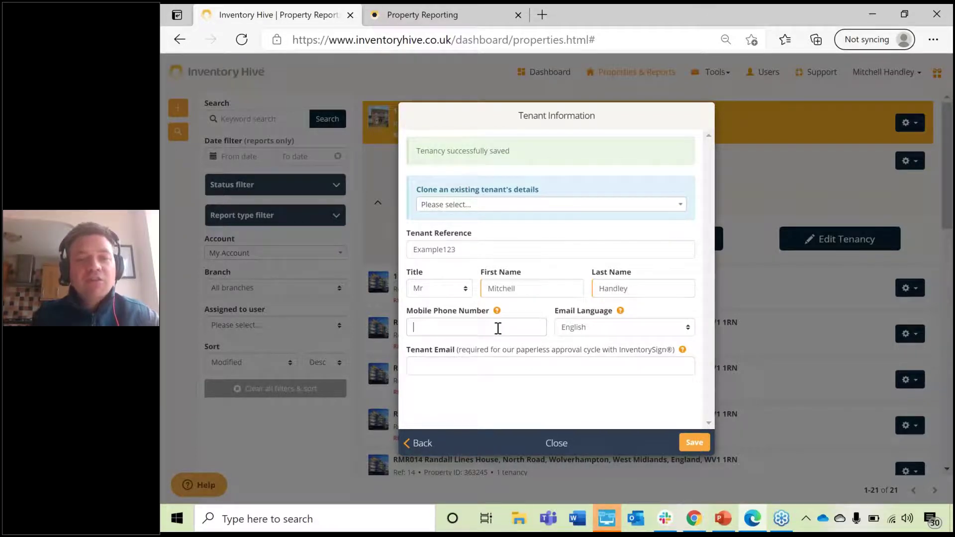
text(0777777)
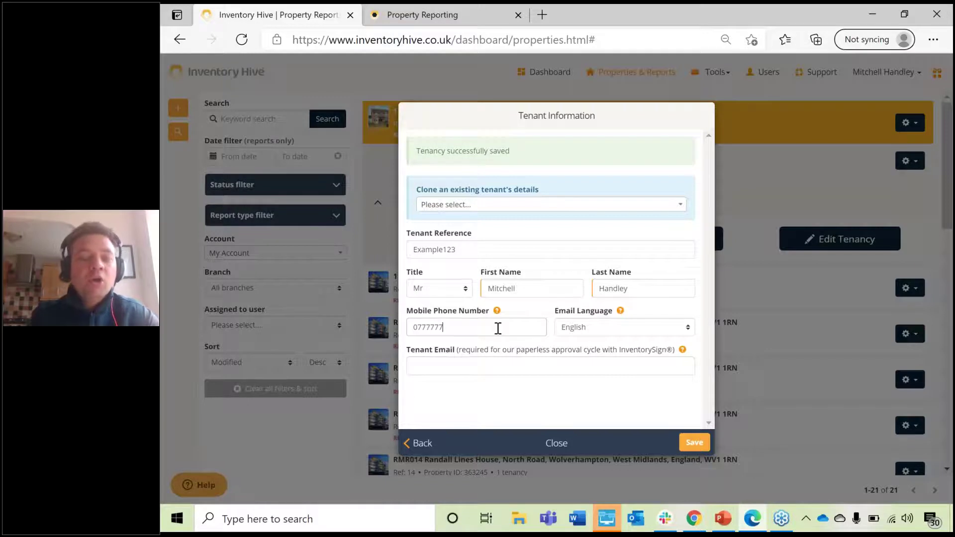
text(7777)
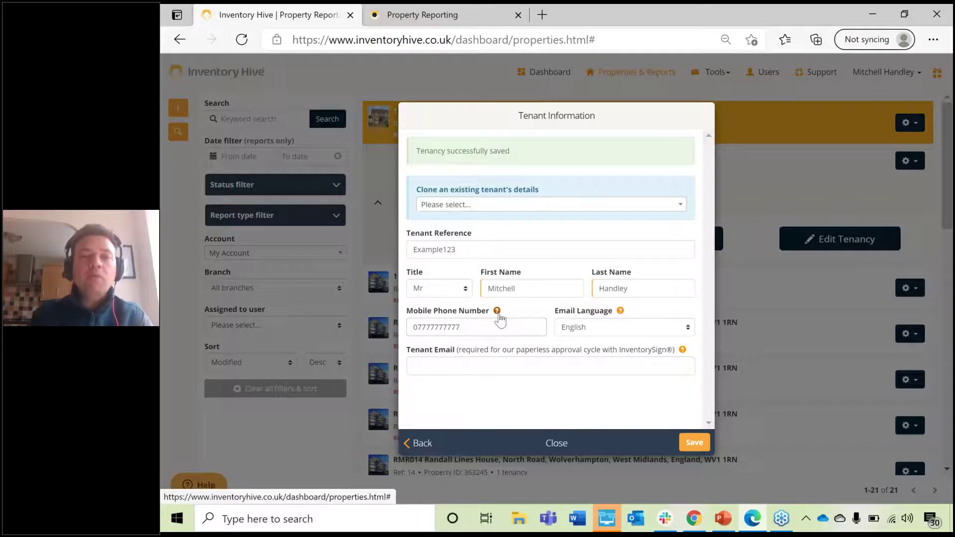
click(497, 311)
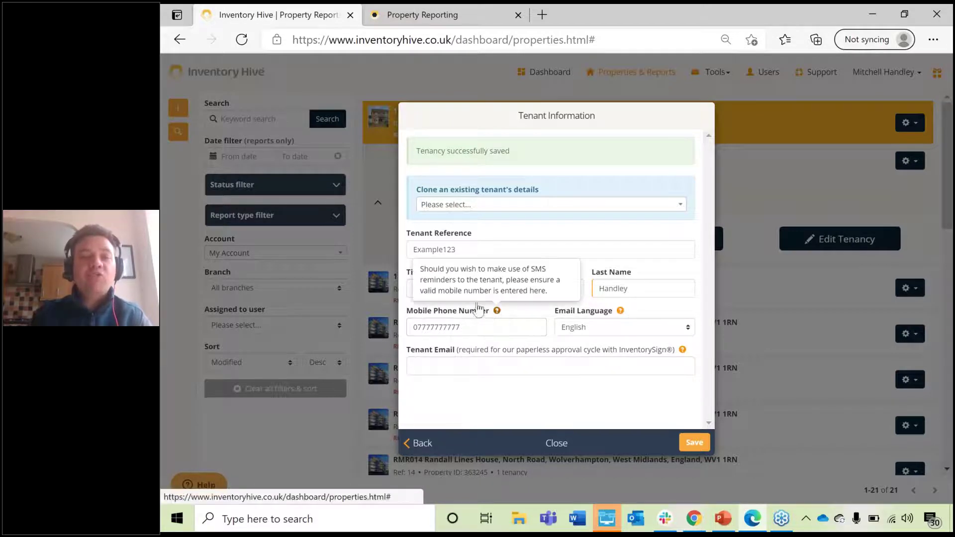
click(525, 308)
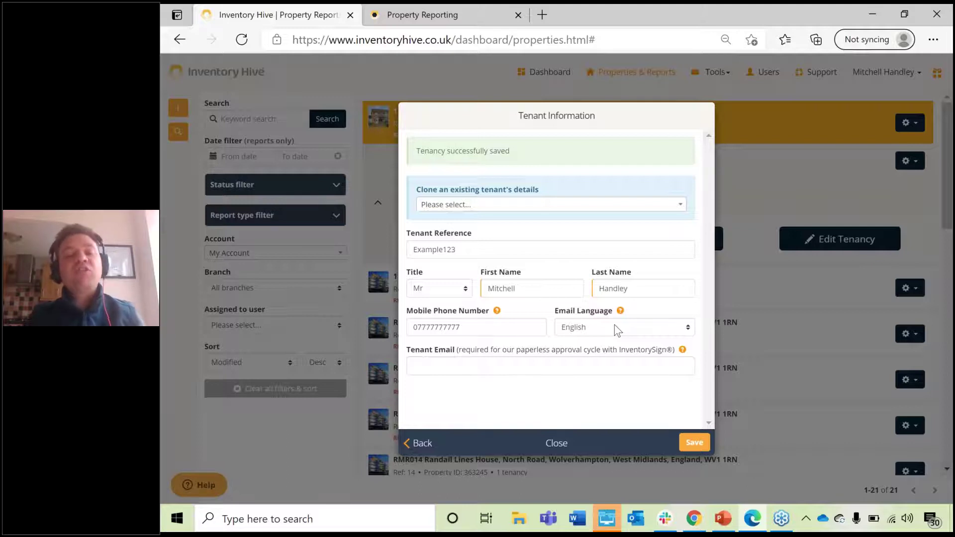
click(617, 328)
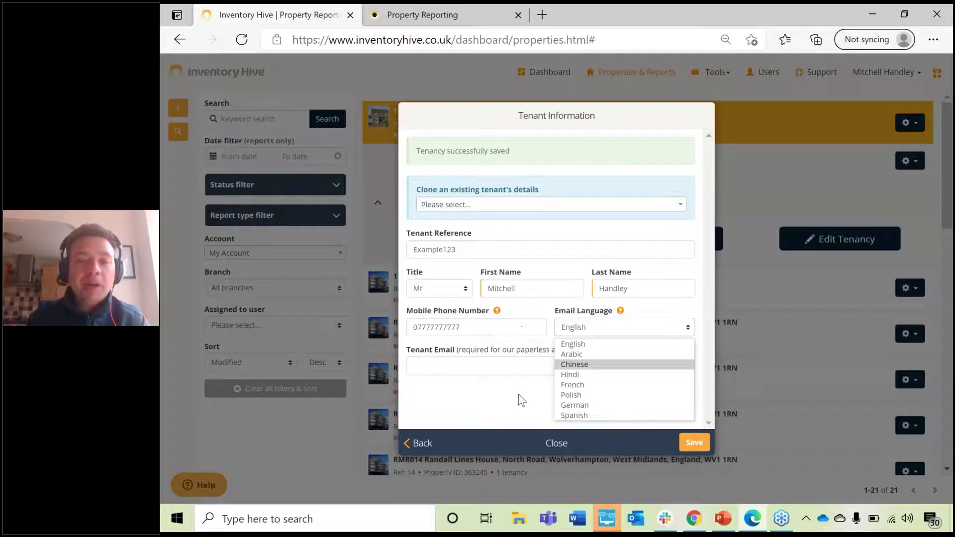
click(527, 420)
click(537, 365)
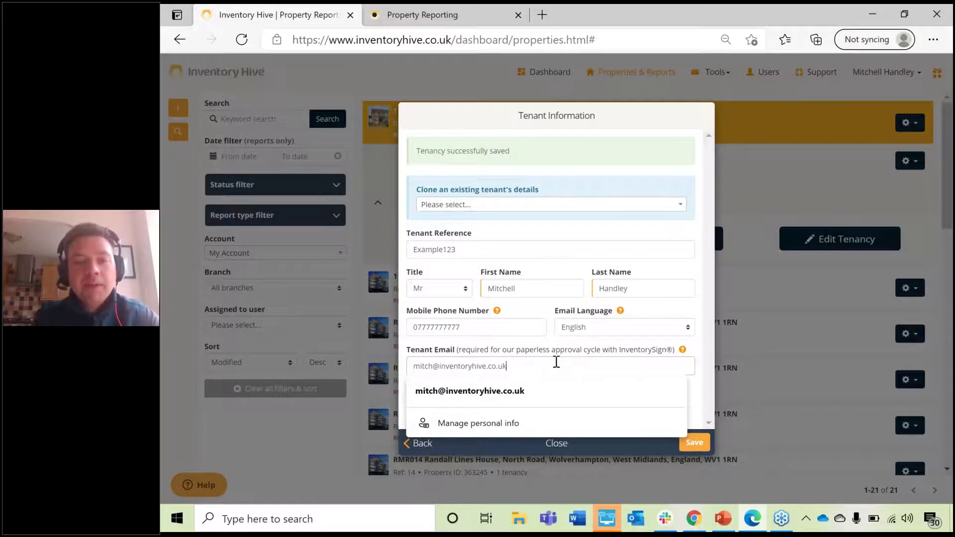
click(643, 303)
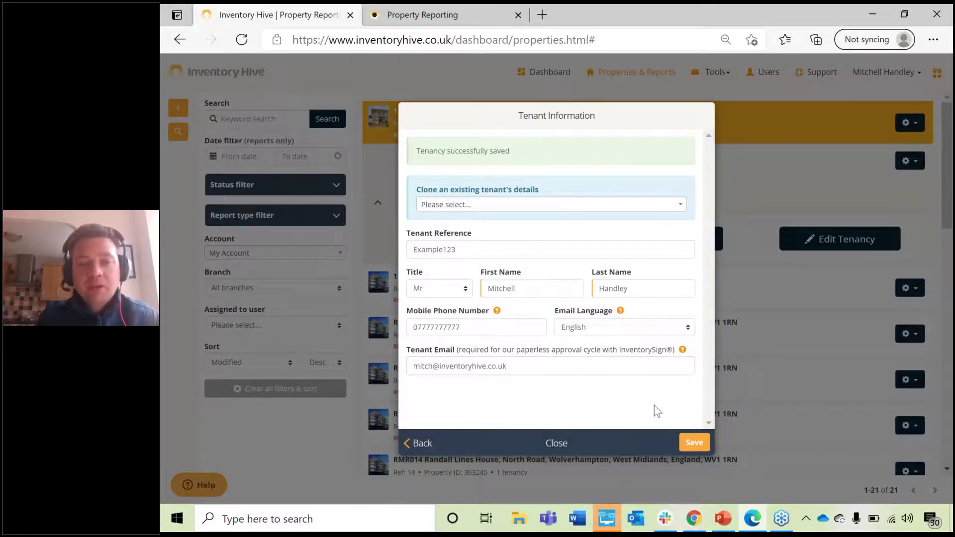
Step: Save the tenant details and expand the MASTER, RMR016 and RMR013 property rows
click(702, 443)
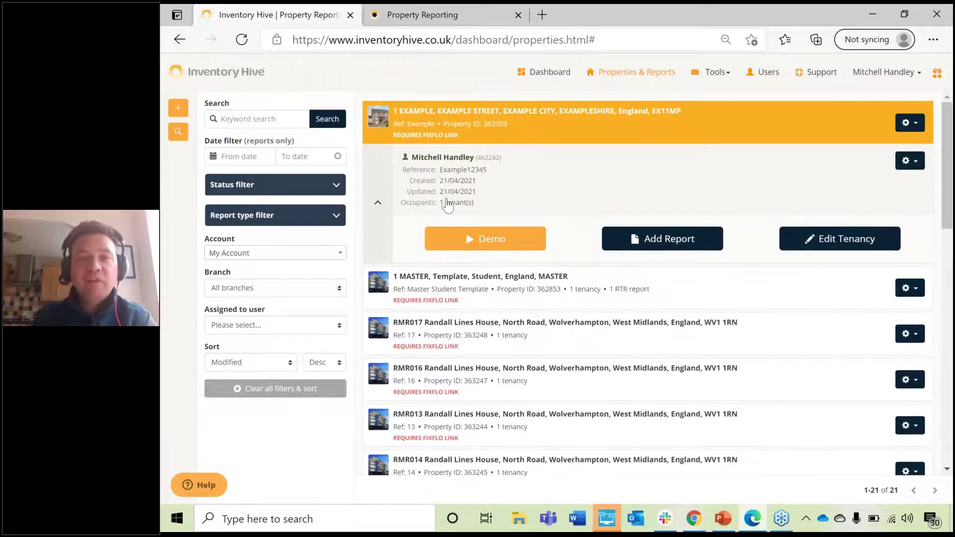
click(908, 125)
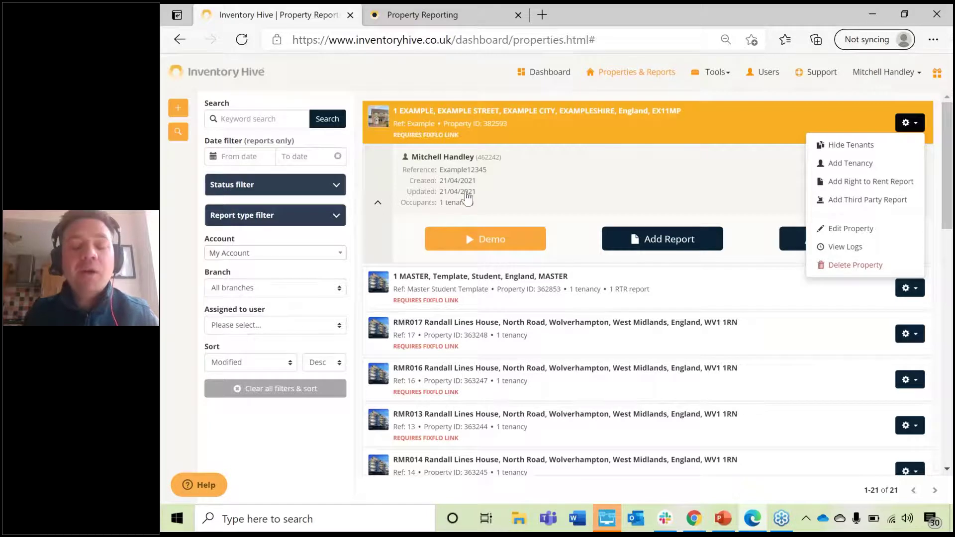
click(528, 287)
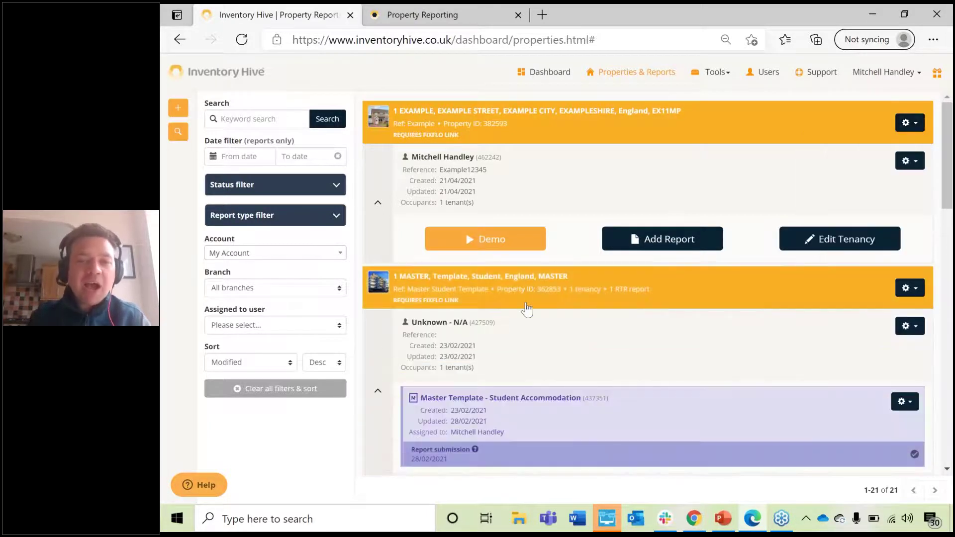
scroll(527, 309, down, 5)
click(526, 305)
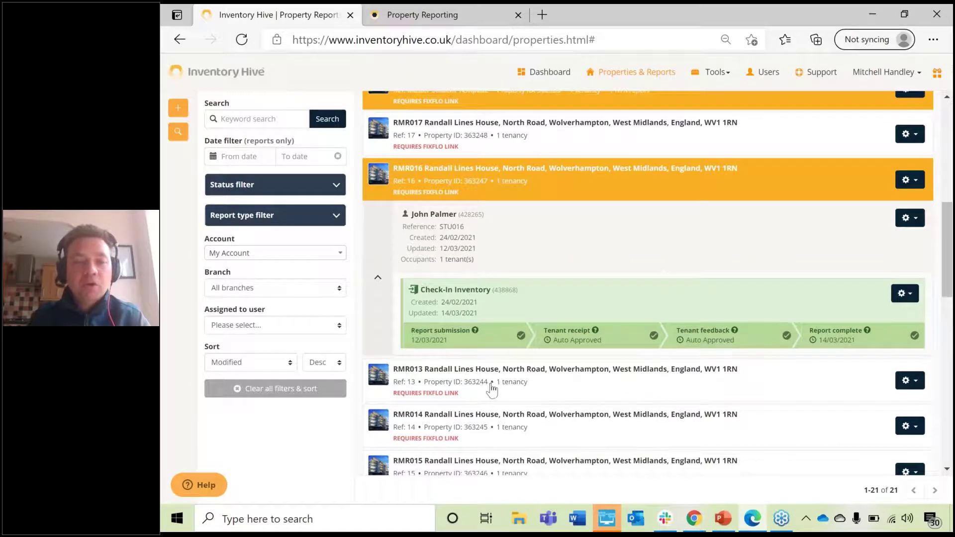
click(491, 390)
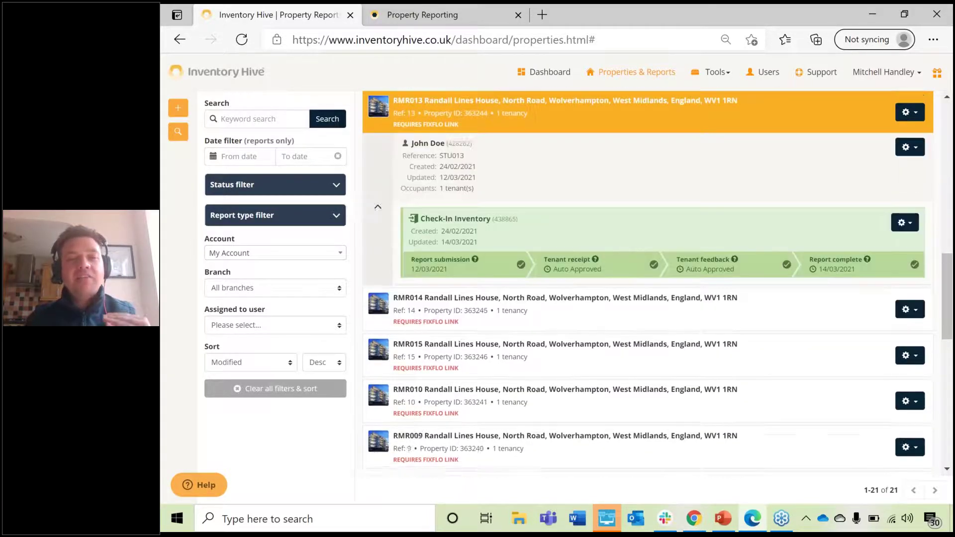
Step: Collapse RMR016 and RMR013, then start a new report for the EXAMPLE property
scroll(574, 303, up, 5)
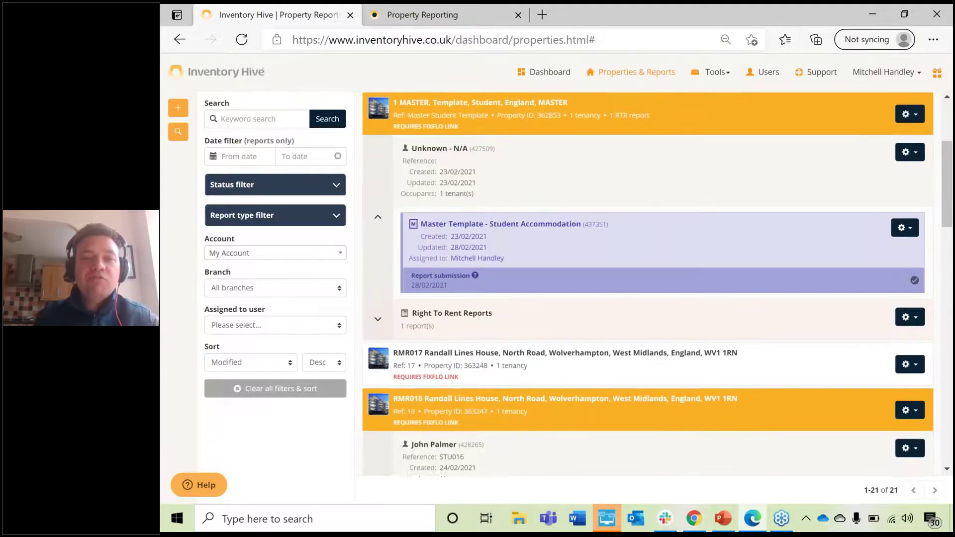
scroll(572, 305, up, 3)
click(523, 378)
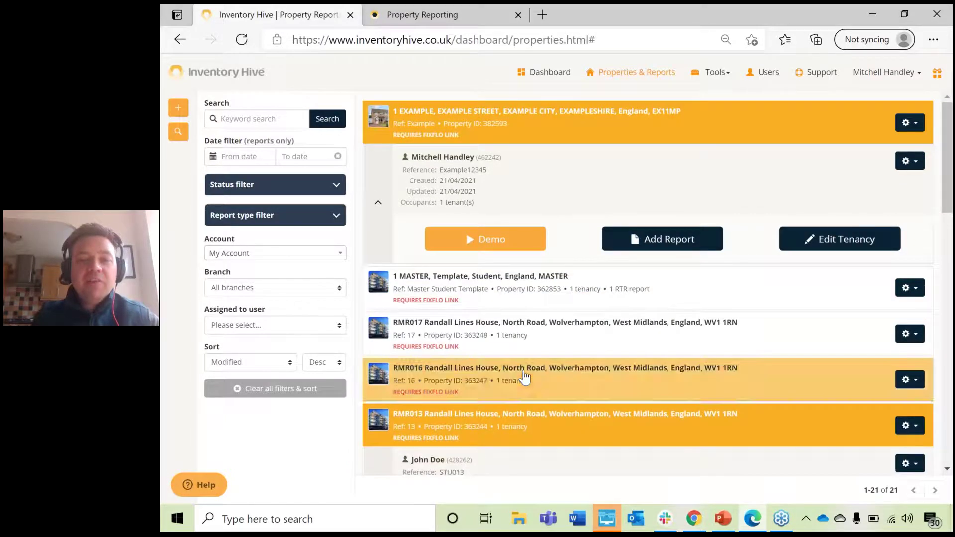
click(520, 430)
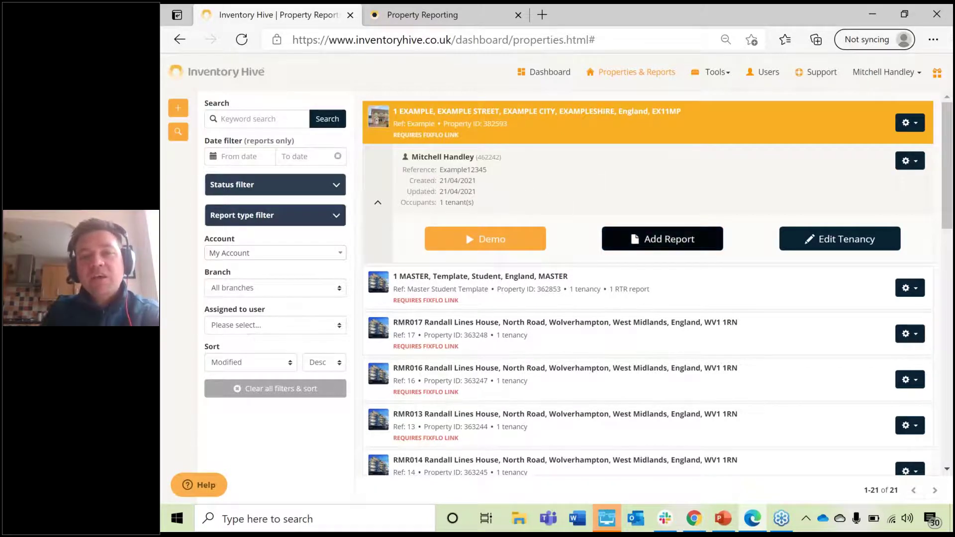
click(661, 239)
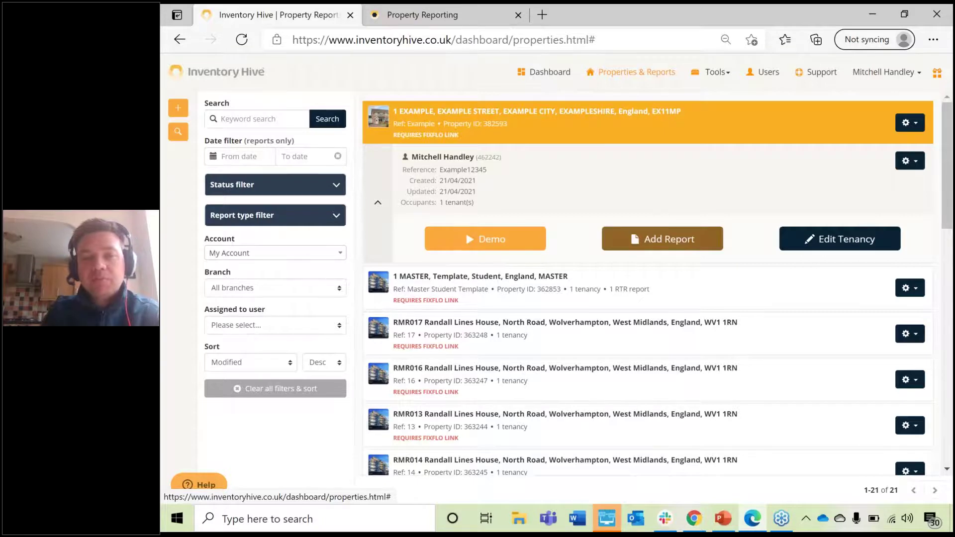
click(499, 280)
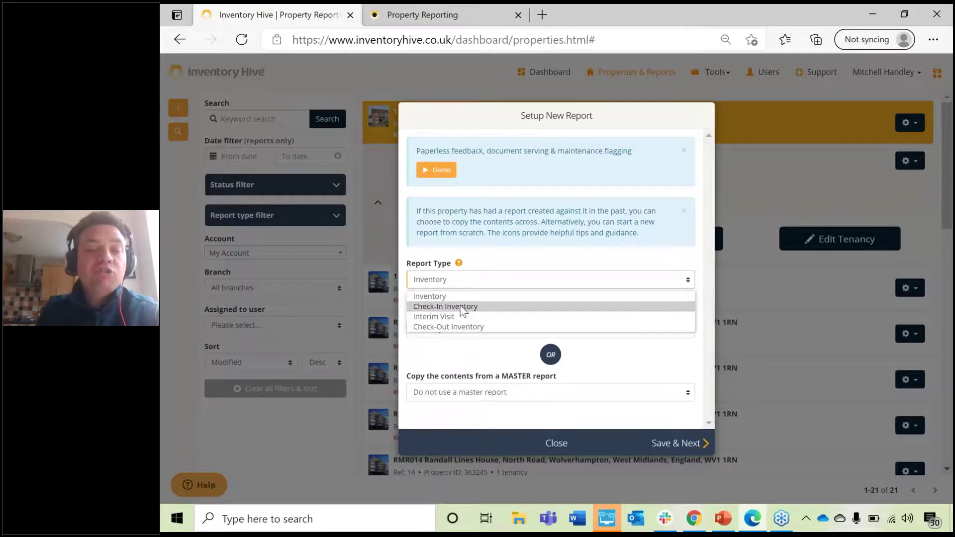
Step: Choose Check-In Inventory as the report type, started from scratch with no master report
click(461, 307)
click(475, 329)
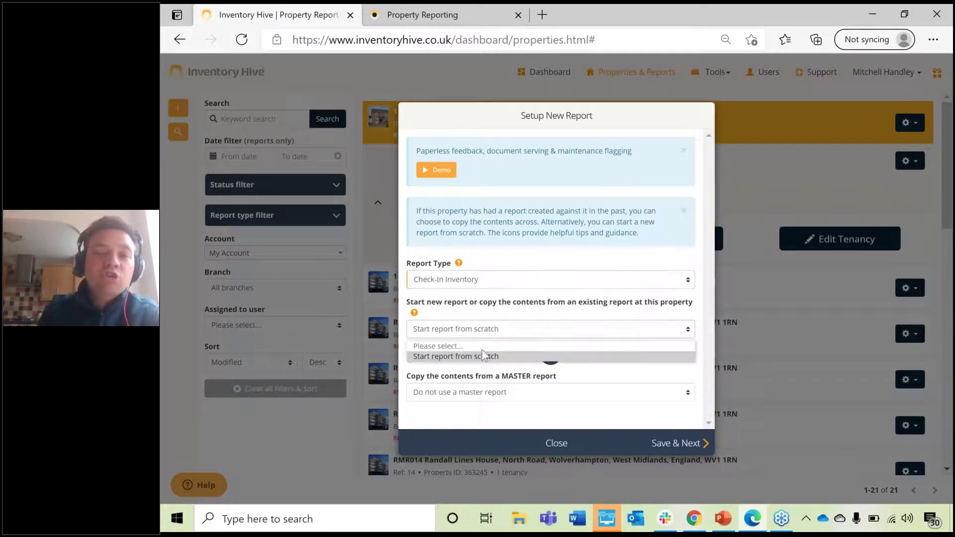
click(483, 356)
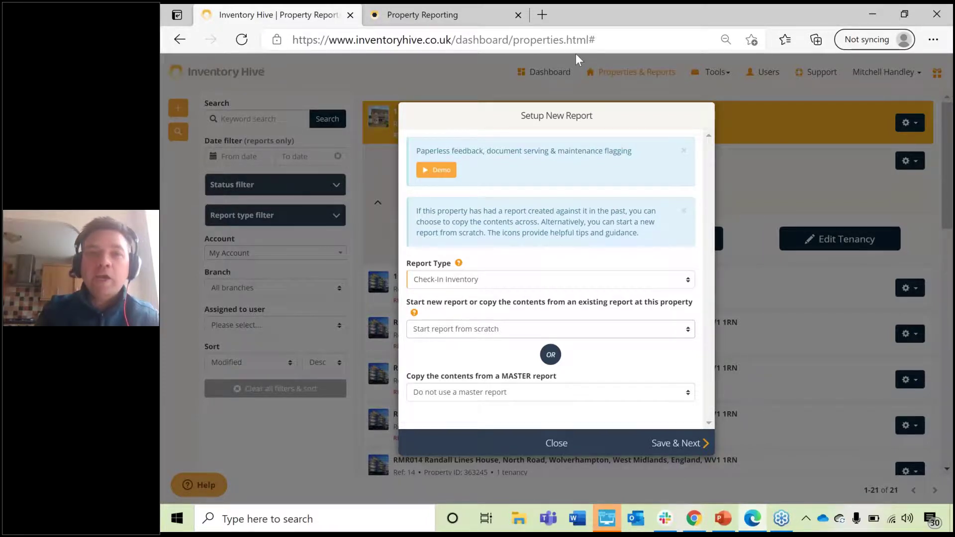
key(ctrl+Tab)
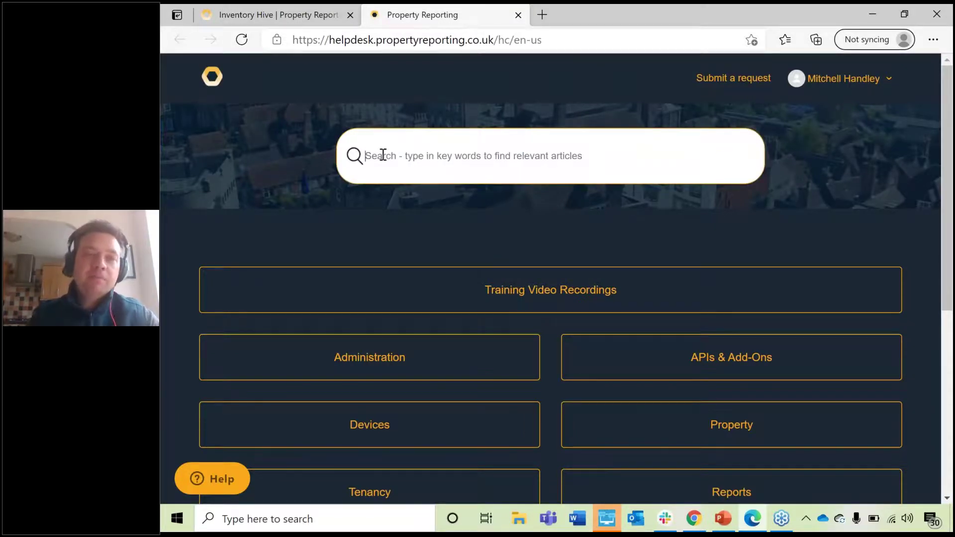
key(ctrl+Tab)
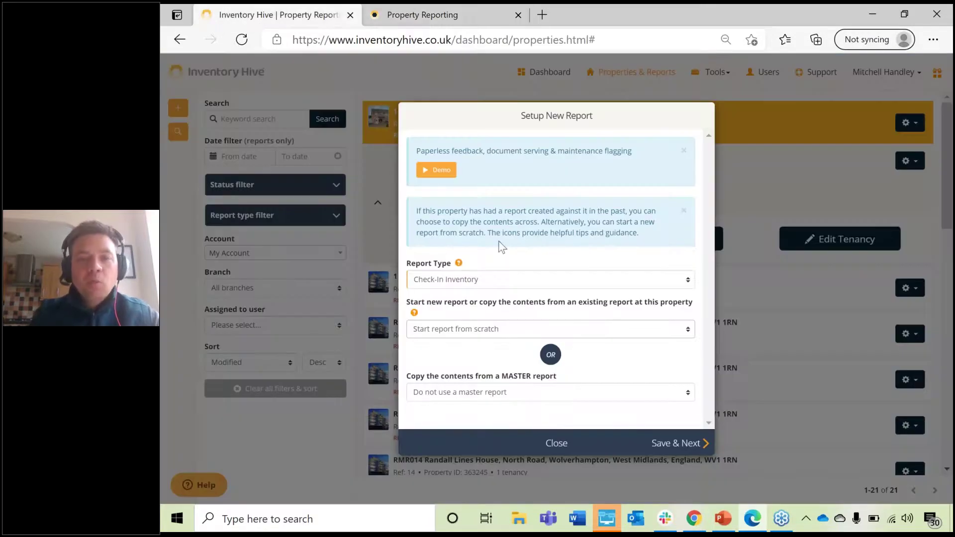
Step: Save the Check-In Inventory setup and scroll the checklist down to Preview Report
click(683, 448)
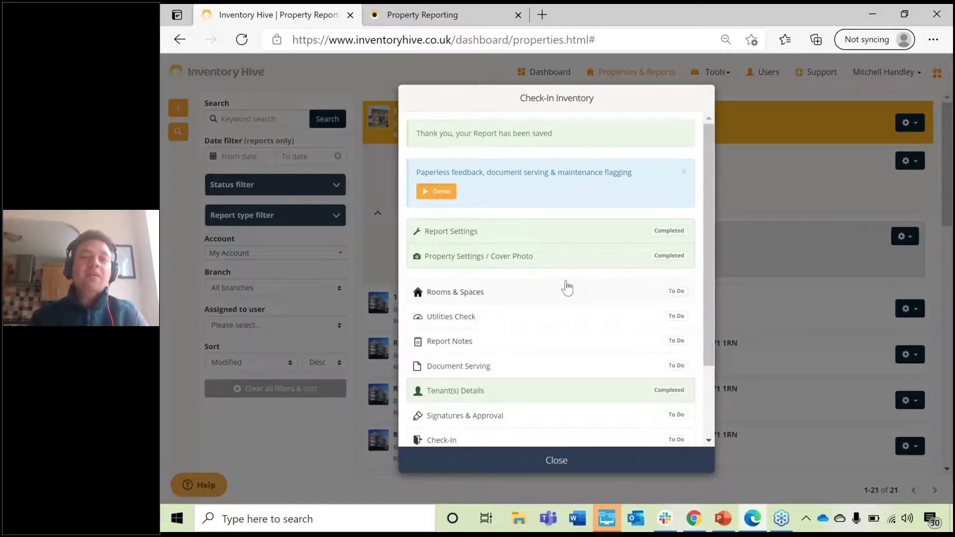
scroll(565, 285, down, 1)
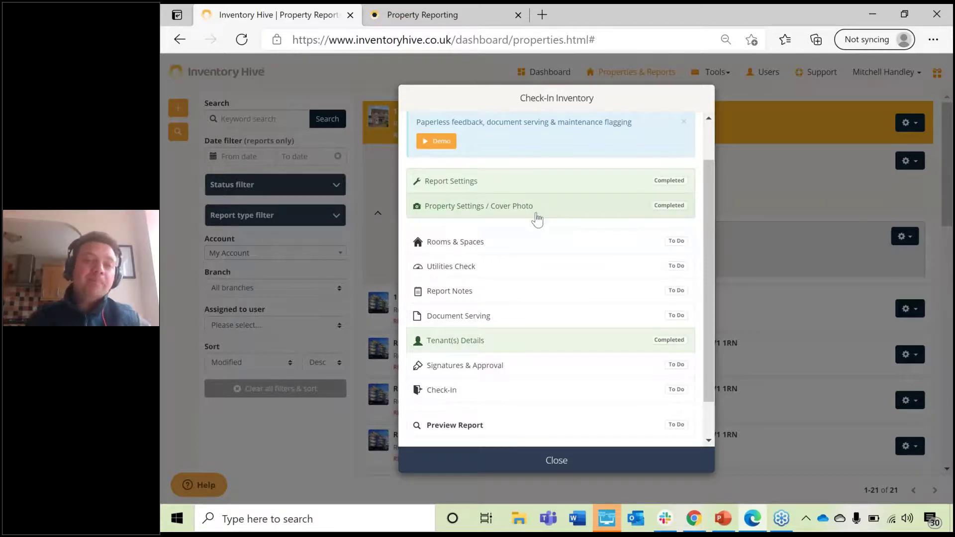
Step: Preview the report's room tables, with every item rated Good, then finish with Done
click(493, 429)
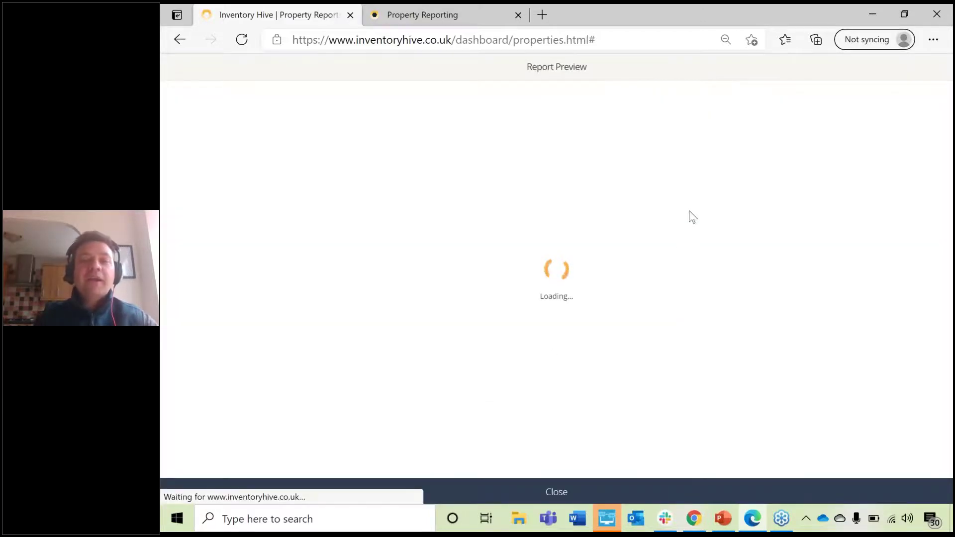
scroll(758, 189, down, 10)
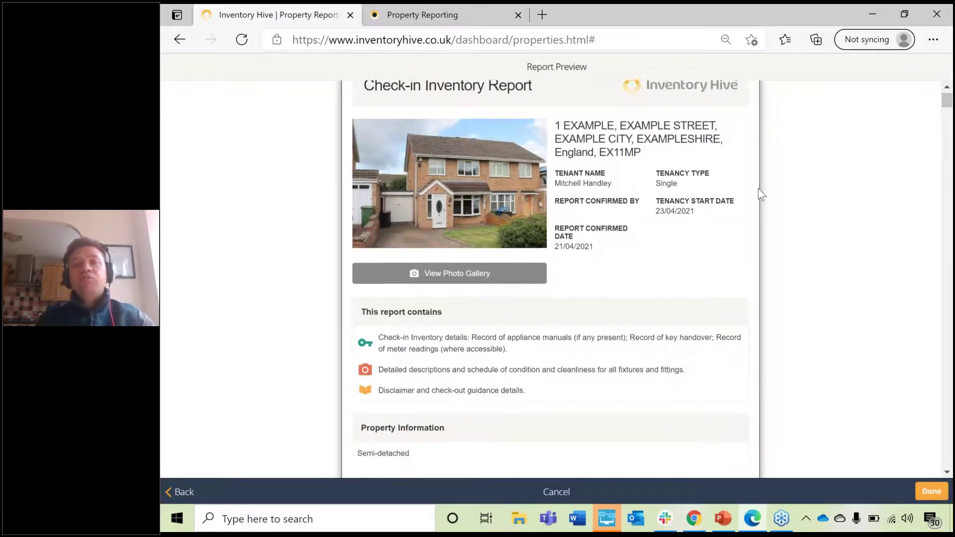
scroll(664, 212, down, 10)
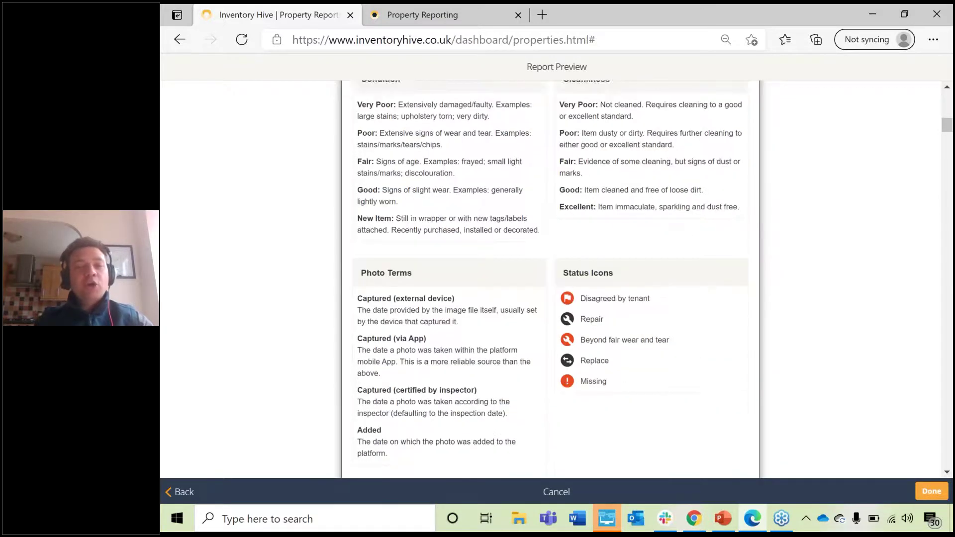
scroll(550, 278, down, 15)
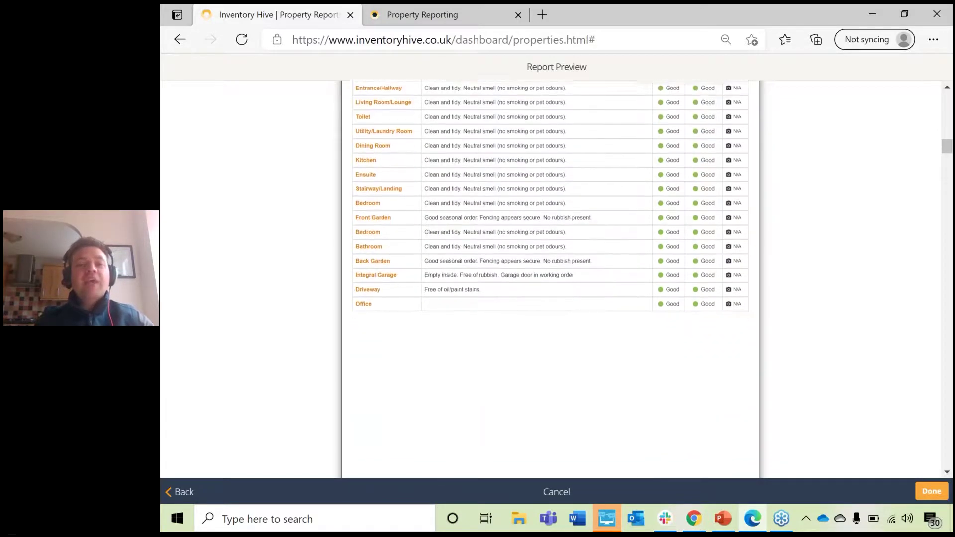
scroll(551, 279, down, 5)
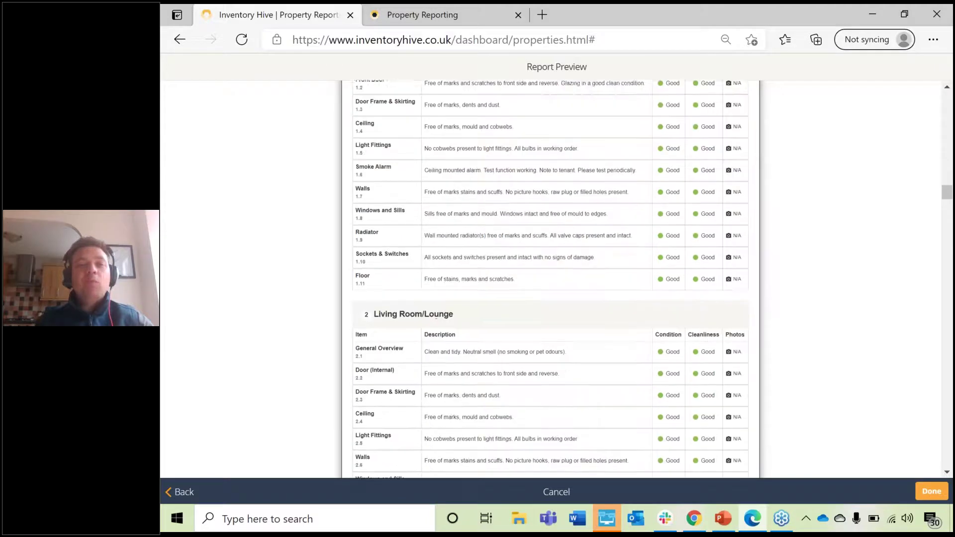
scroll(551, 279, up, 2)
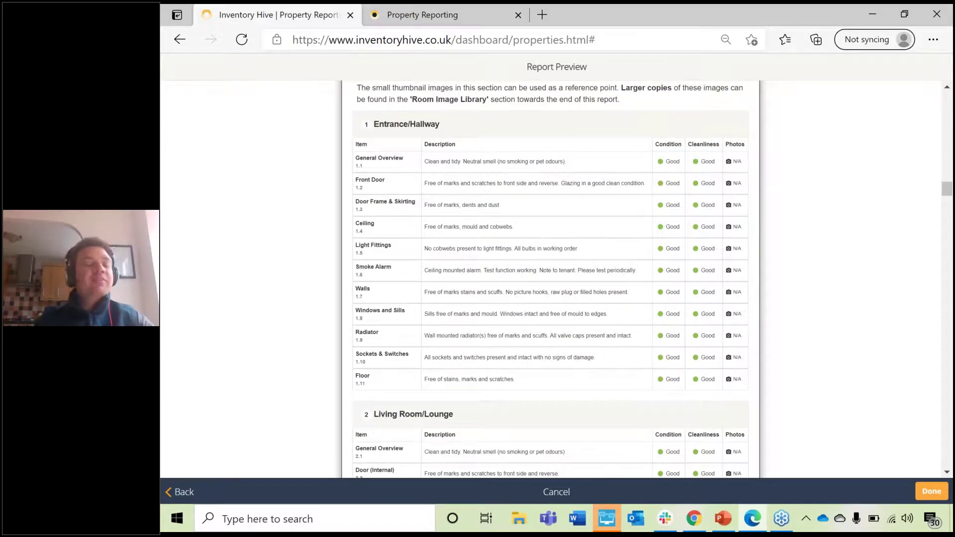
scroll(551, 278, up, 1)
scroll(550, 279, down, 8)
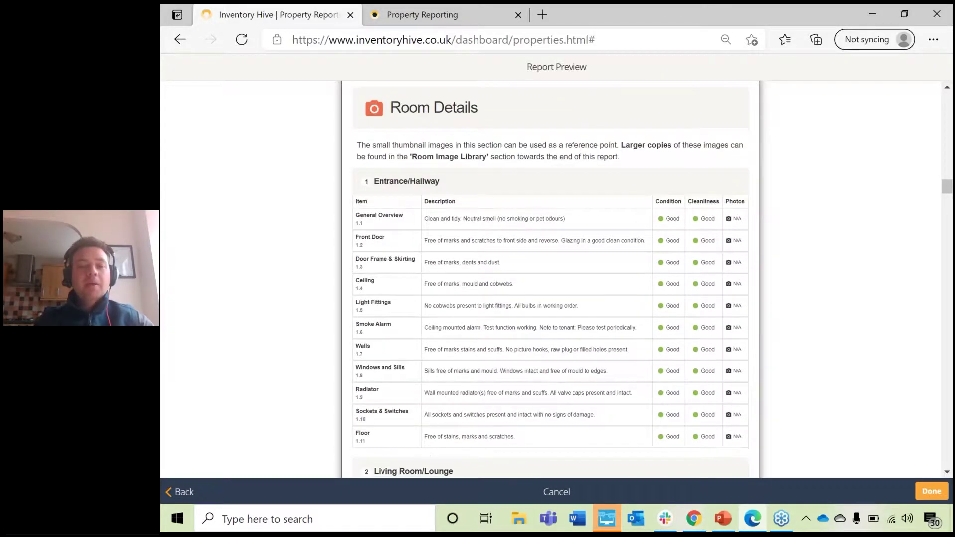
scroll(499, 209, down, 5)
scroll(378, 318, down, 7)
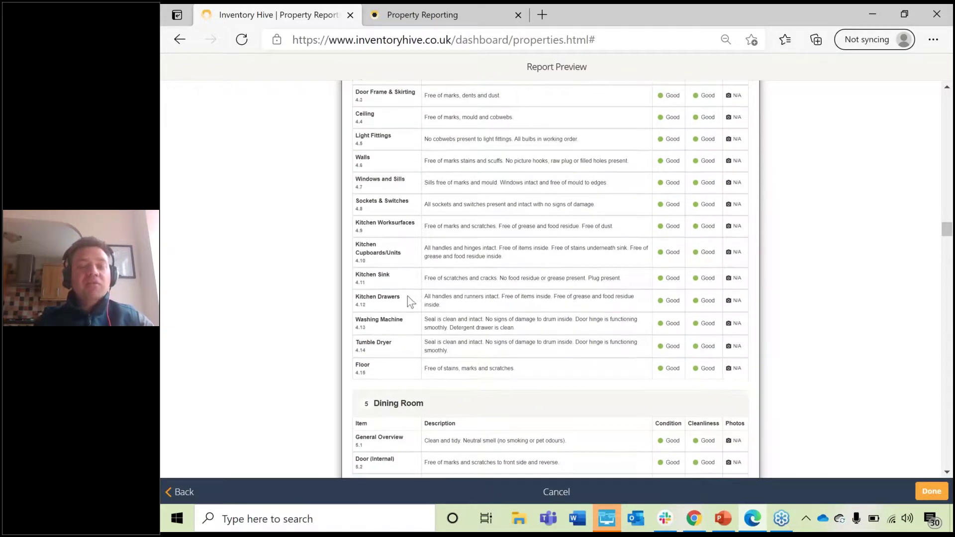
scroll(409, 301, up, 2)
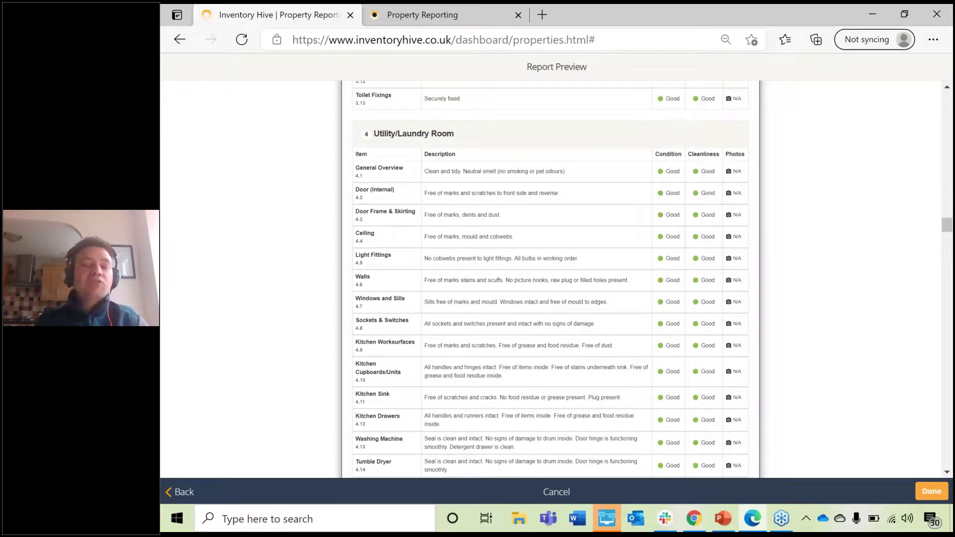
click(930, 492)
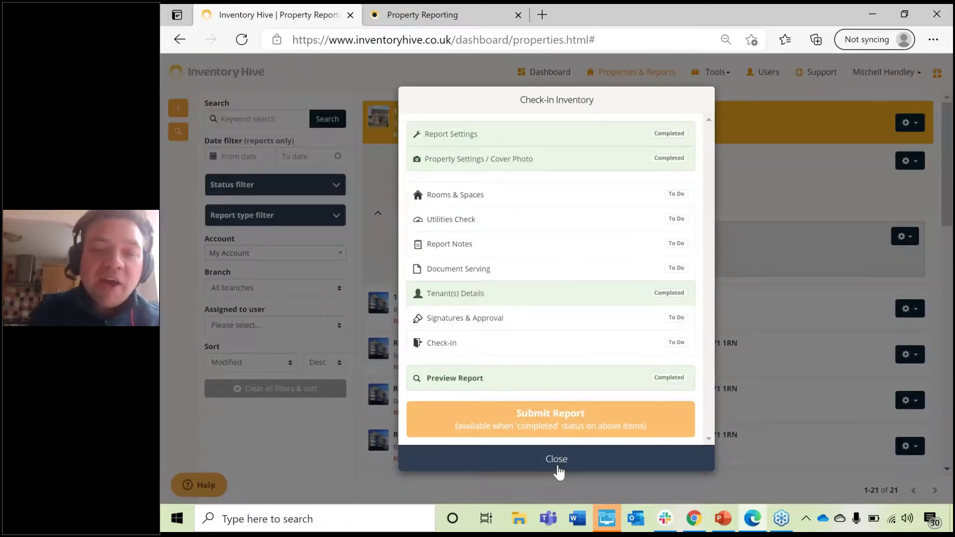
Step: Close the checklist and expand the EXAMPLE and RMR014 property rows to view their reports
click(557, 460)
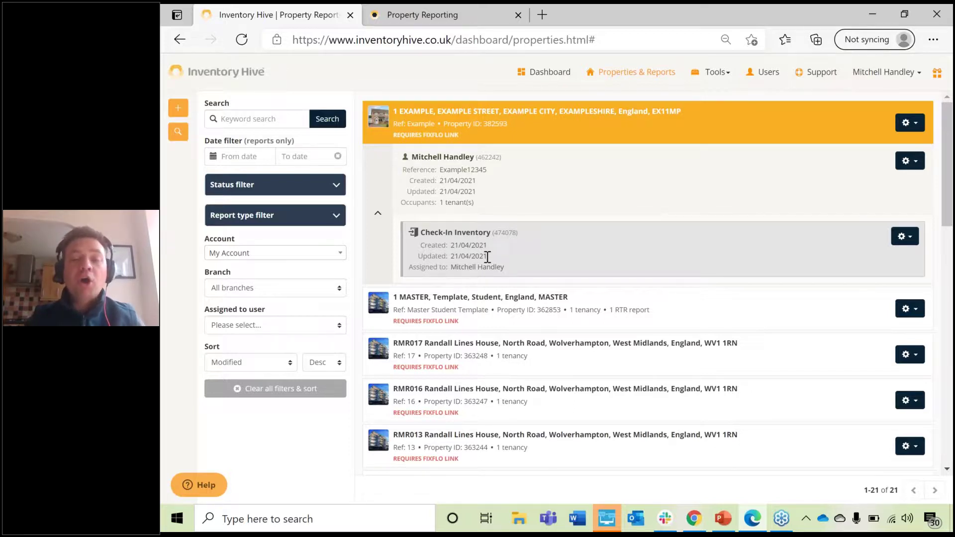
click(503, 141)
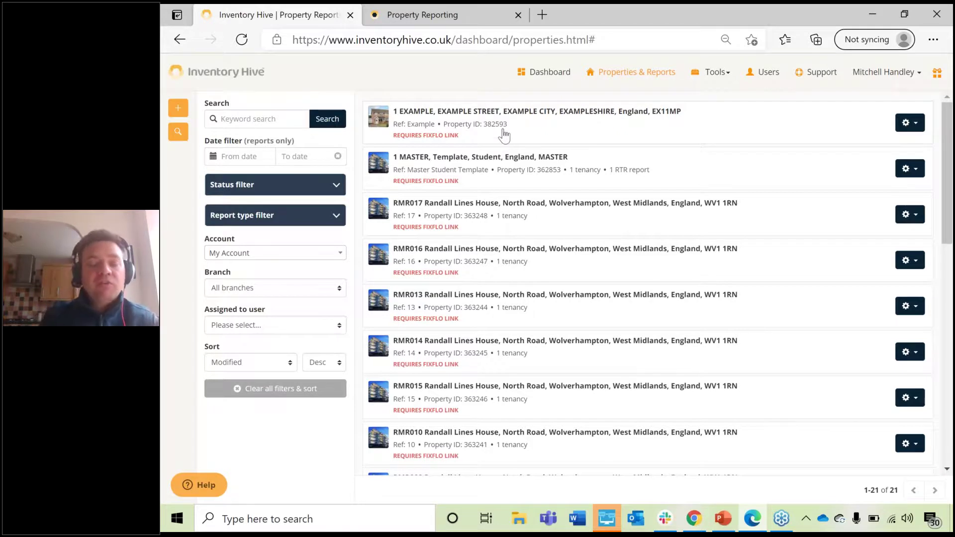
click(445, 132)
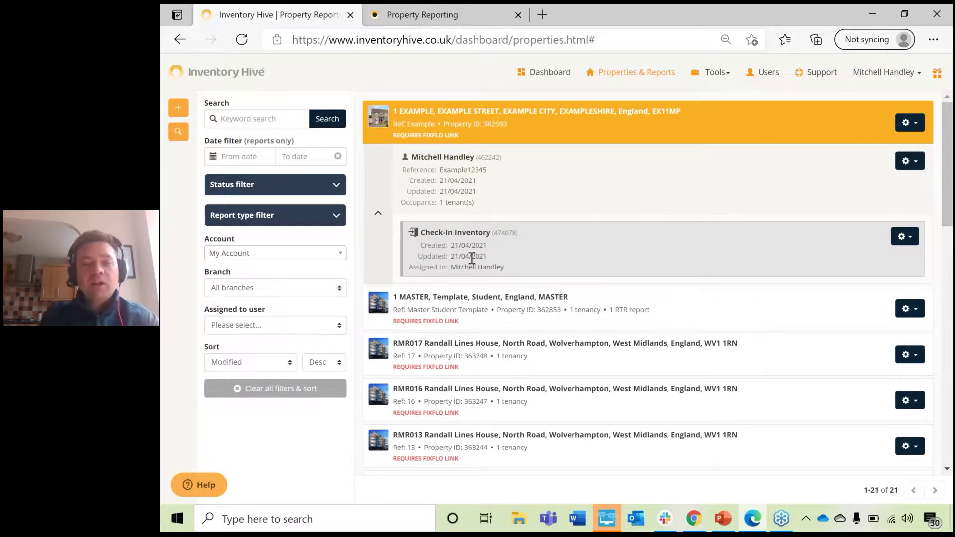
scroll(475, 342, down, 1)
click(455, 319)
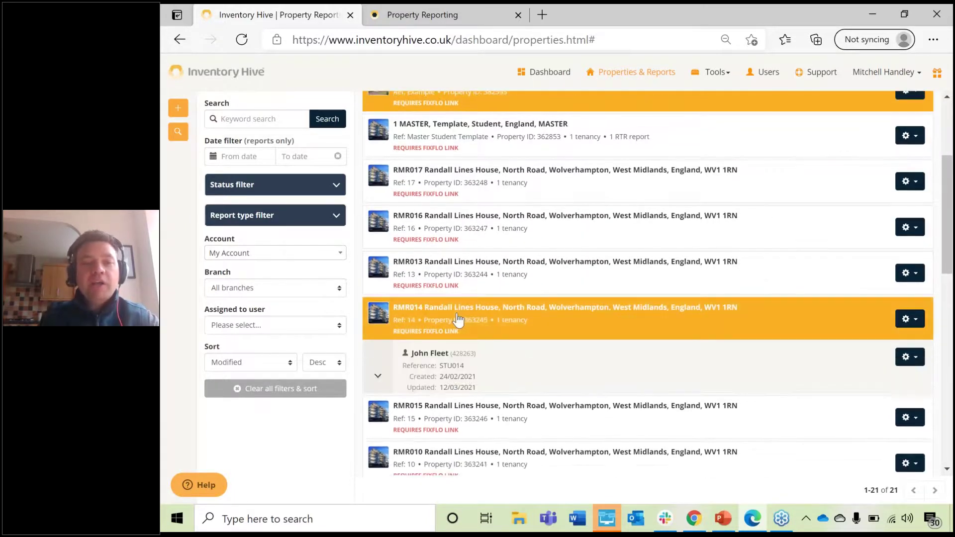
scroll(460, 355, down, 2)
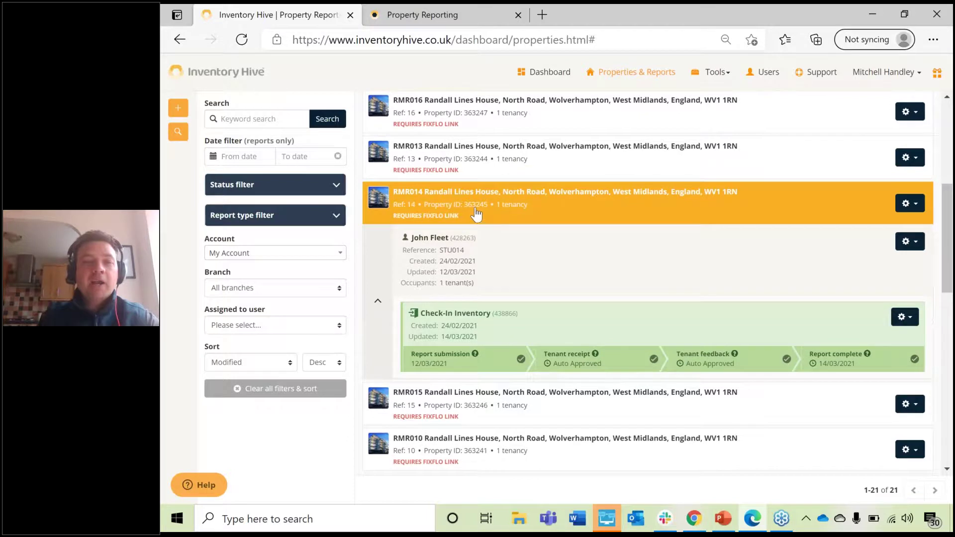
scroll(502, 244, up, 5)
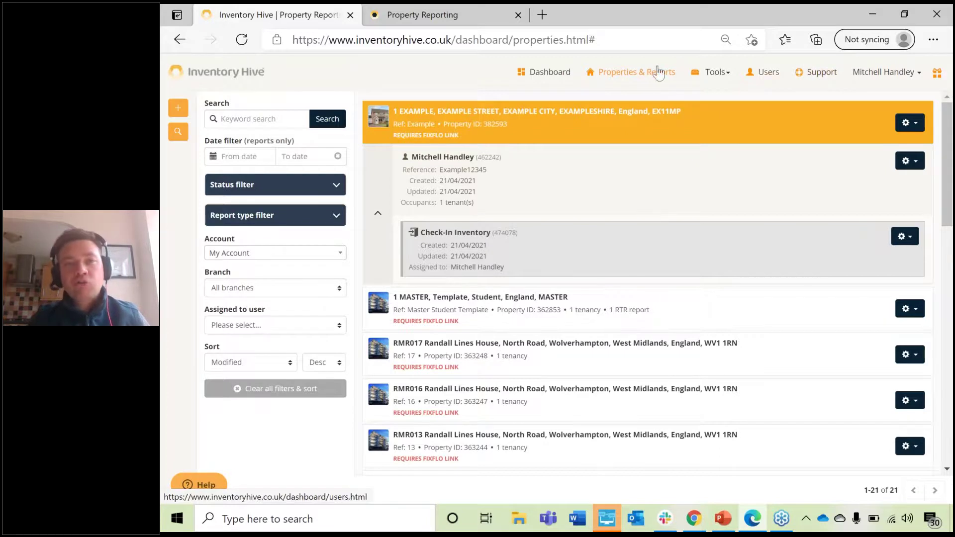
Step: Search the Property Reporting helpdesk for 'how do i add a tenant'
click(466, 6)
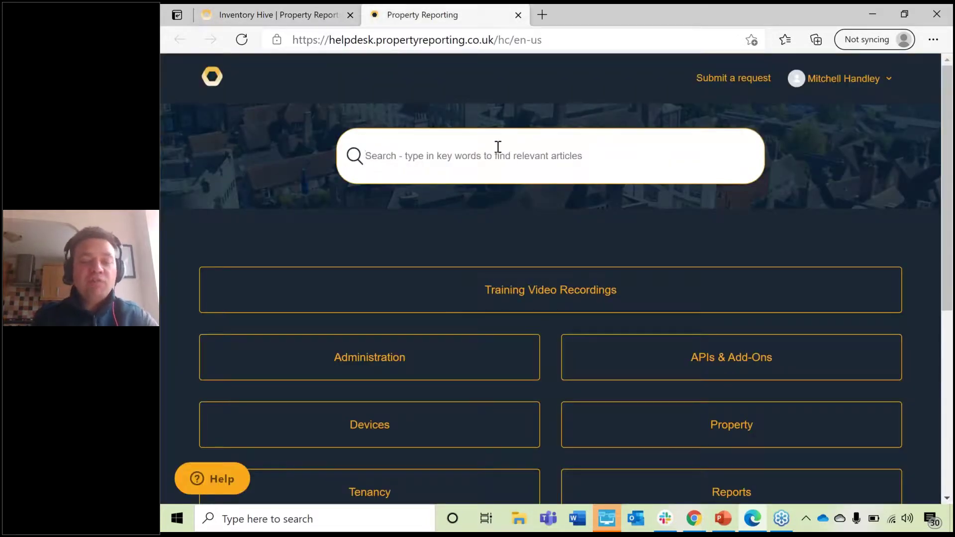
click(498, 146)
text(how do i add a tenant)
key(Return)
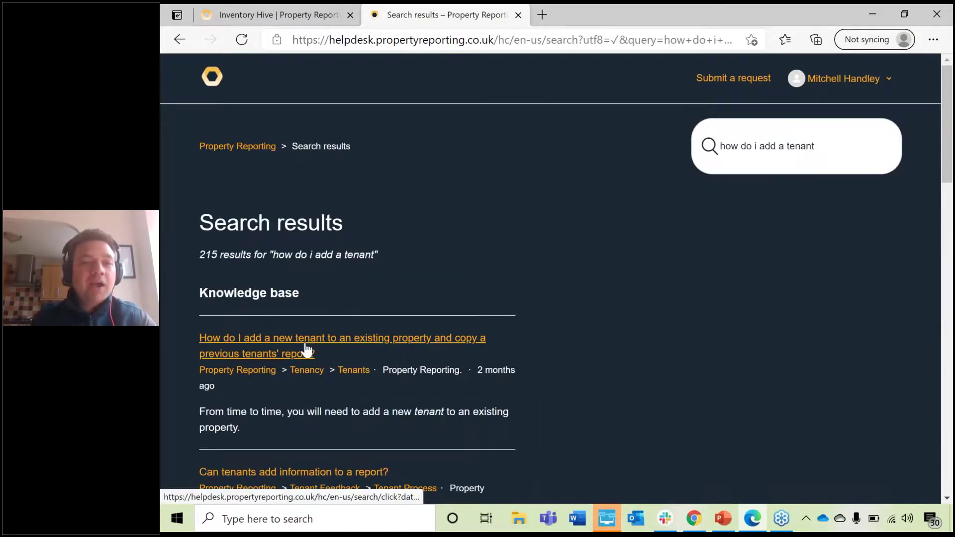
Step: Read the article on adding a new tenant, then close its tab
right_click(306, 347)
click(590, 343)
click(446, 343)
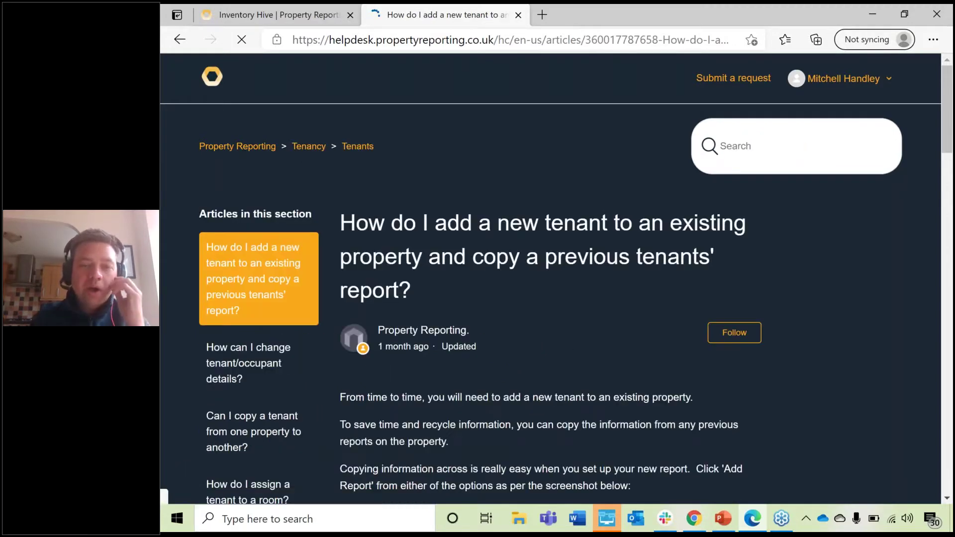
scroll(547, 279, down, 15)
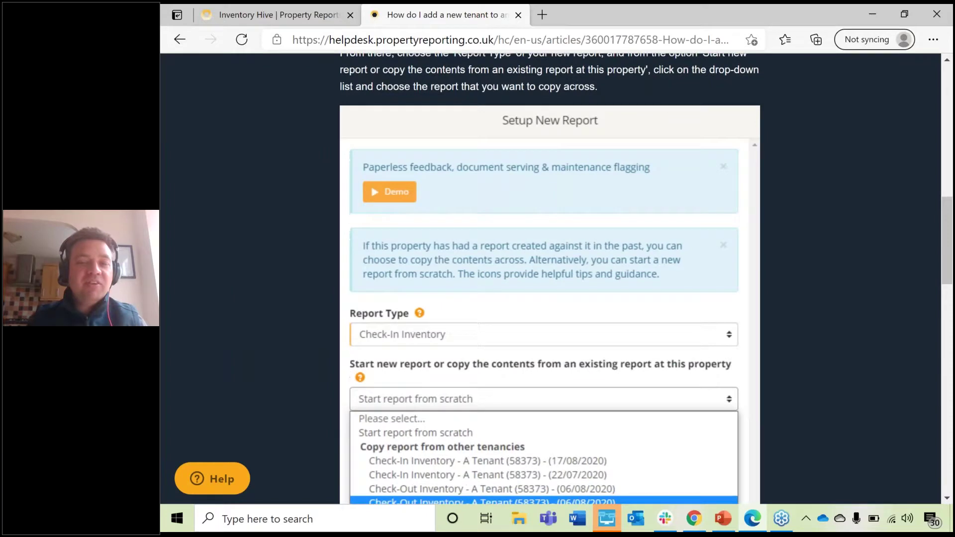
scroll(553, 245, down, 4)
scroll(553, 246, up, 10)
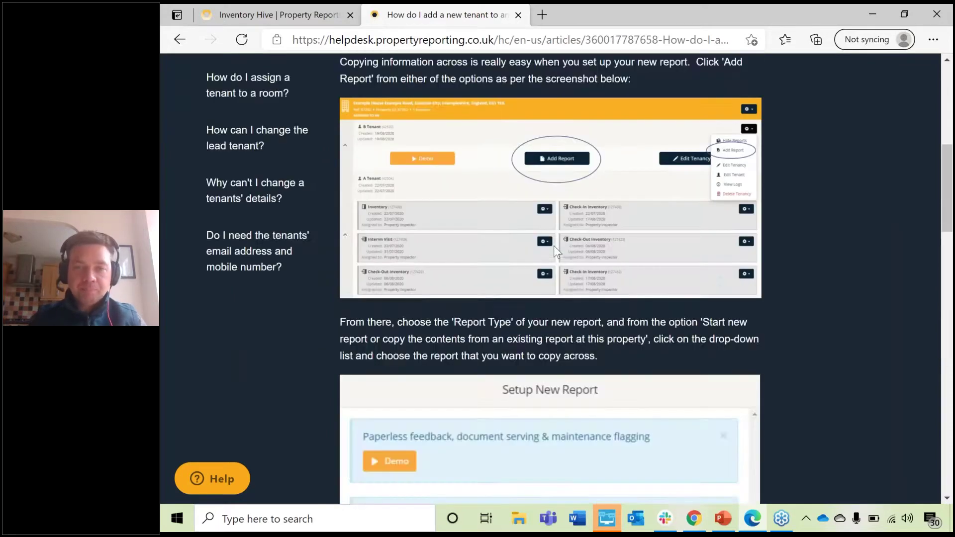
scroll(554, 246, up, 8)
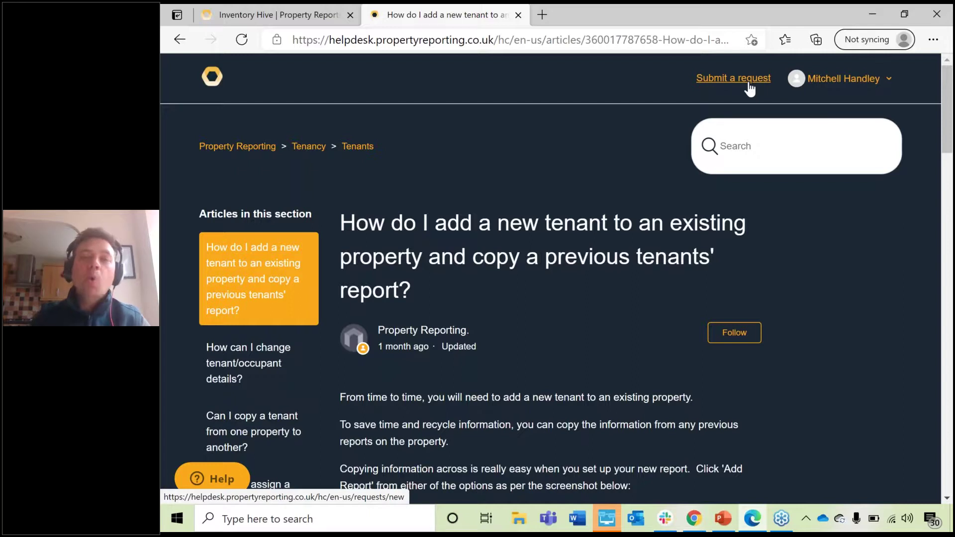
click(518, 15)
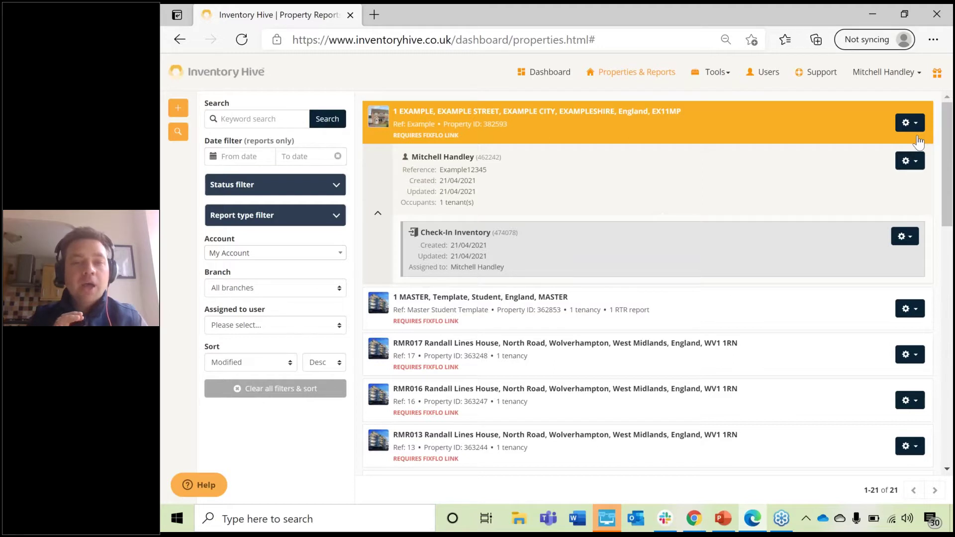
Step: Run the PowerPoint slide show from the current slide and advance to the support e-mail slide
click(722, 519)
click(233, 74)
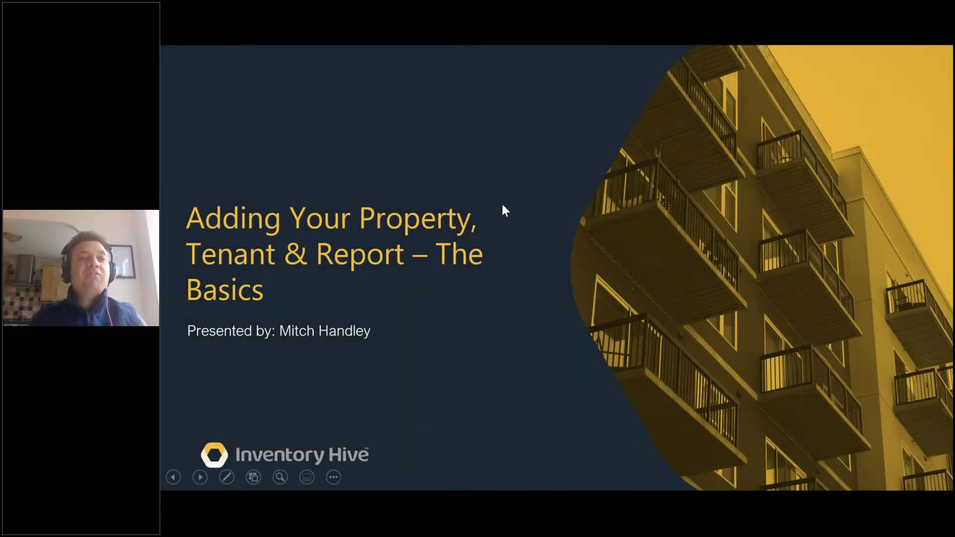
click(541, 192)
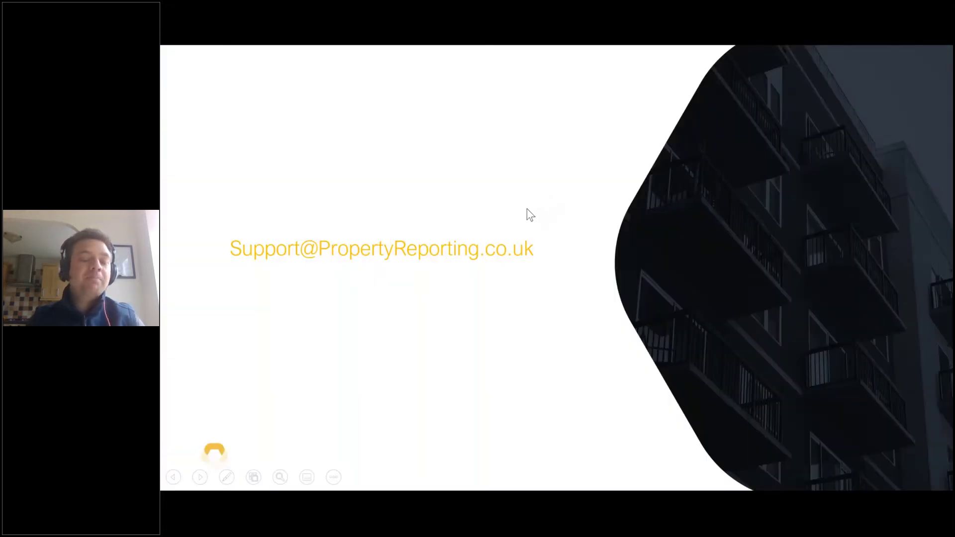